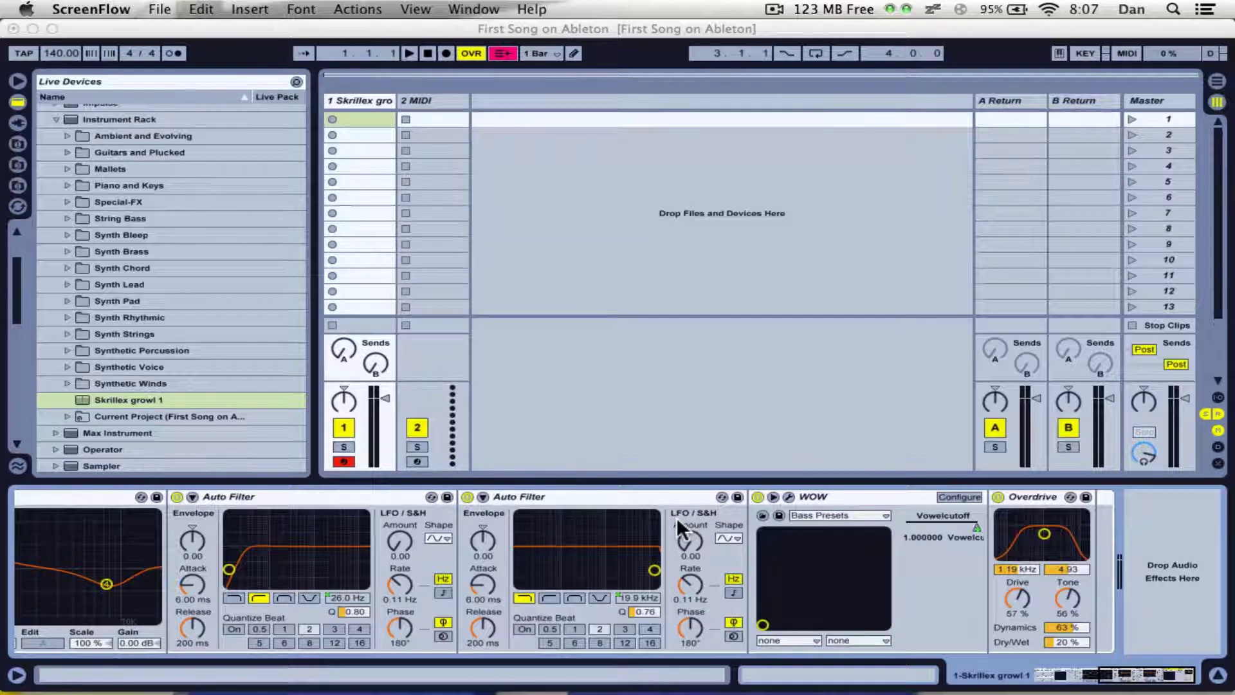
Lower the Skrillex growl 1 track's volume and turn the Macro 1 knob of its rack.
scroll(677, 517, "left", 10)
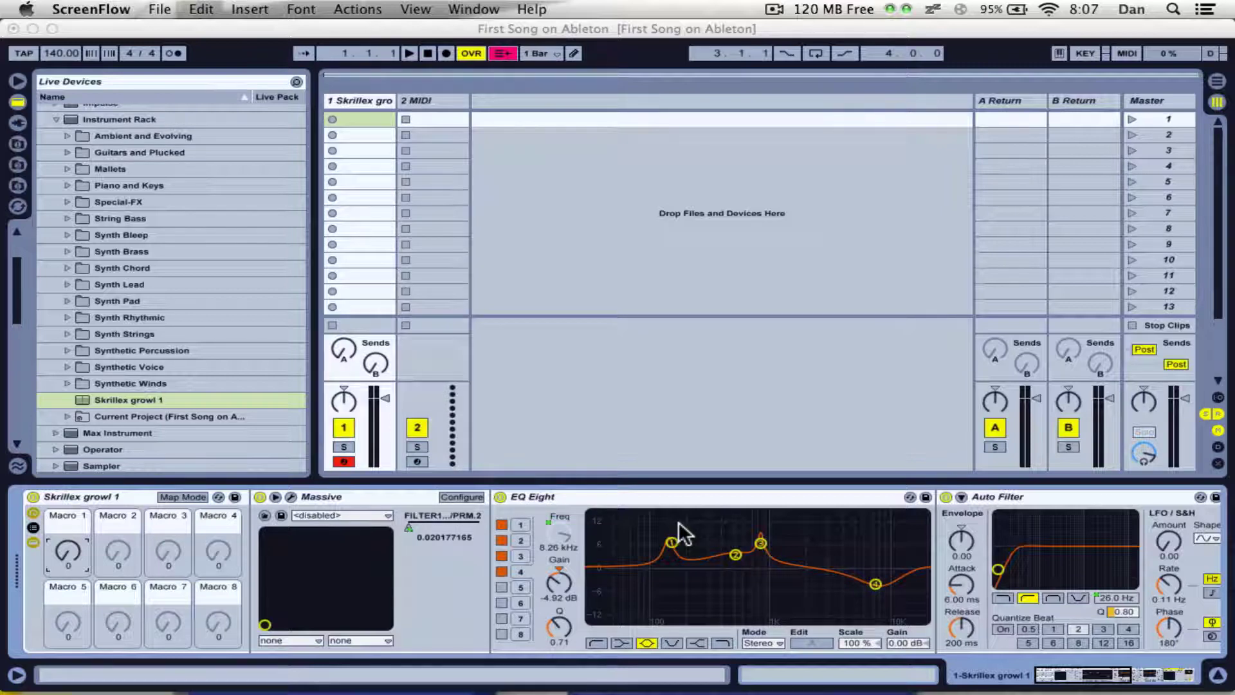
mouse_move(821, 662)
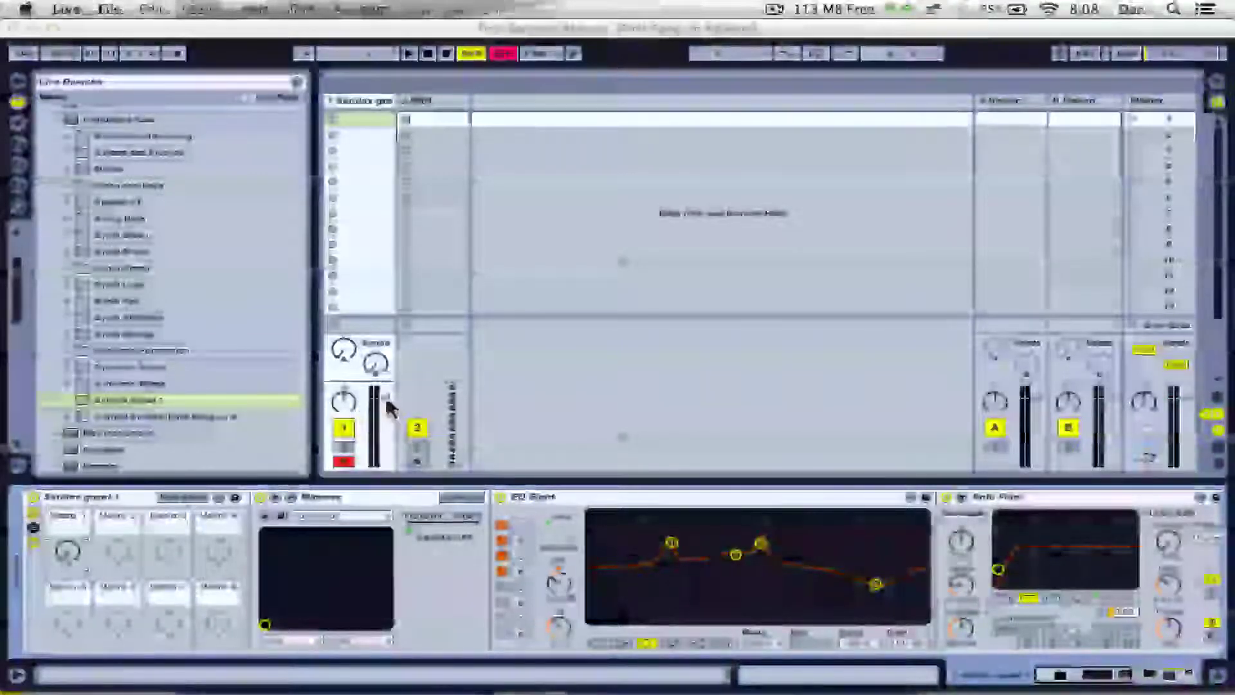
left_click(381, 412)
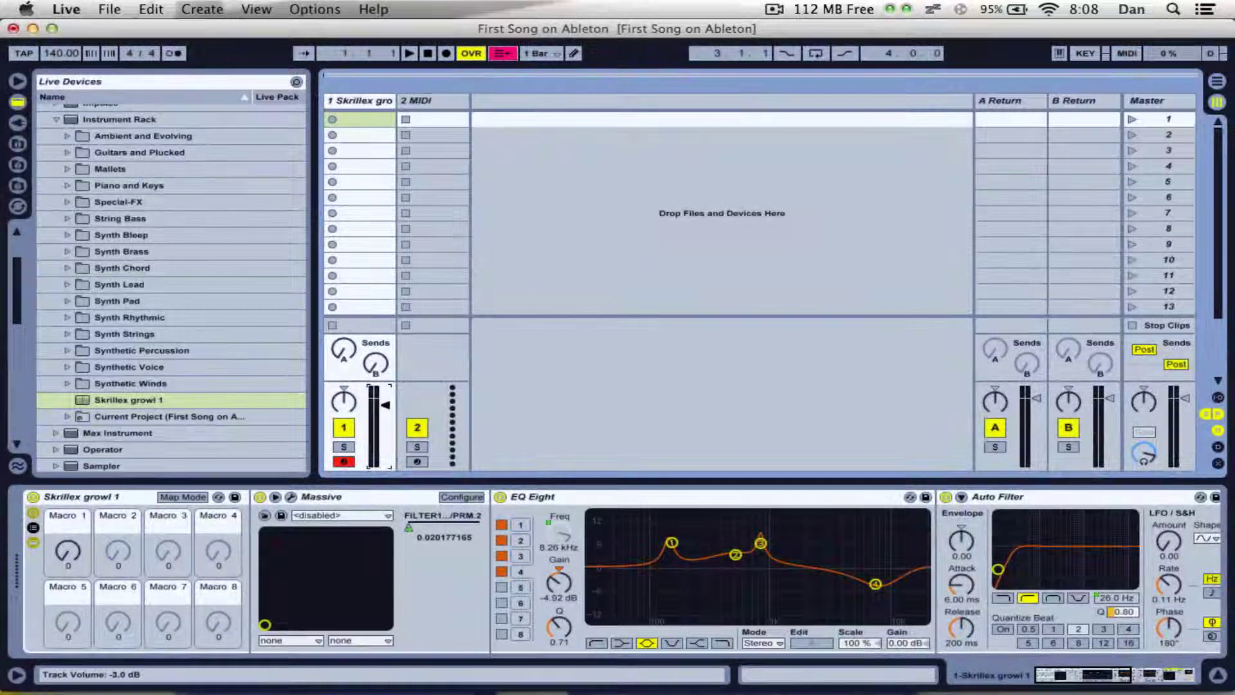
left_click_drag(68, 552, 68, 516)
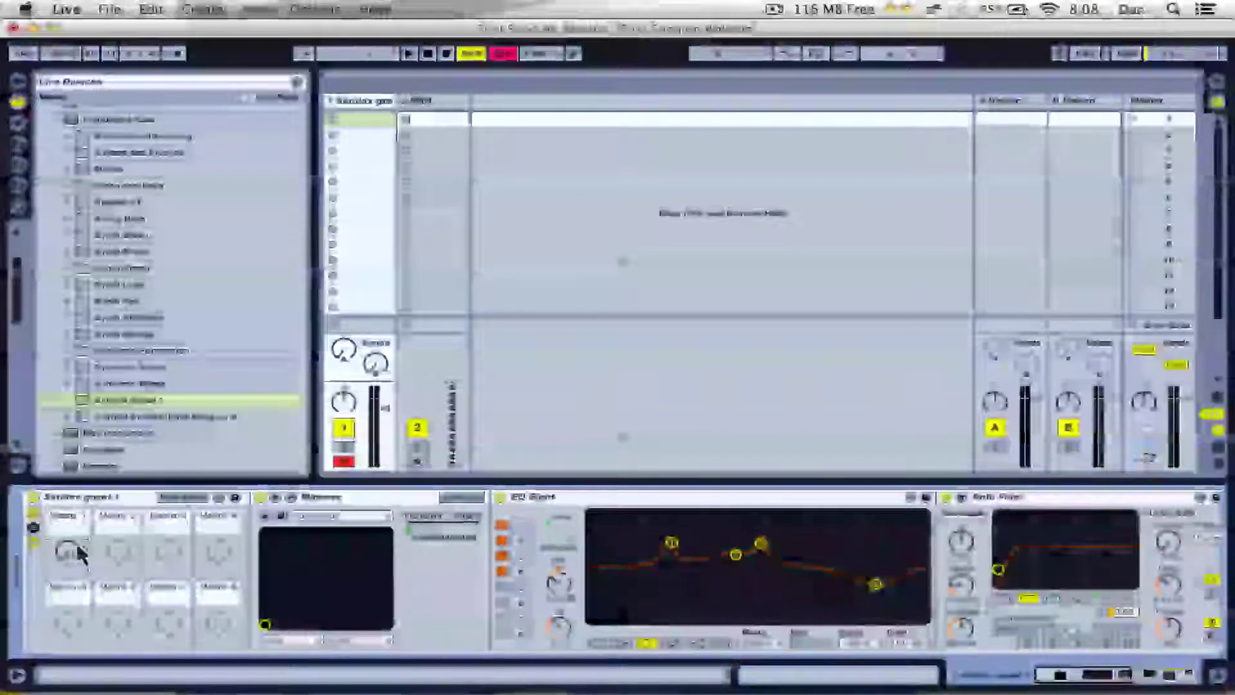
Check Massive's configured macro parameter in Configure mode, then leave that mode with the plug-in window closed.
left_click(423, 508)
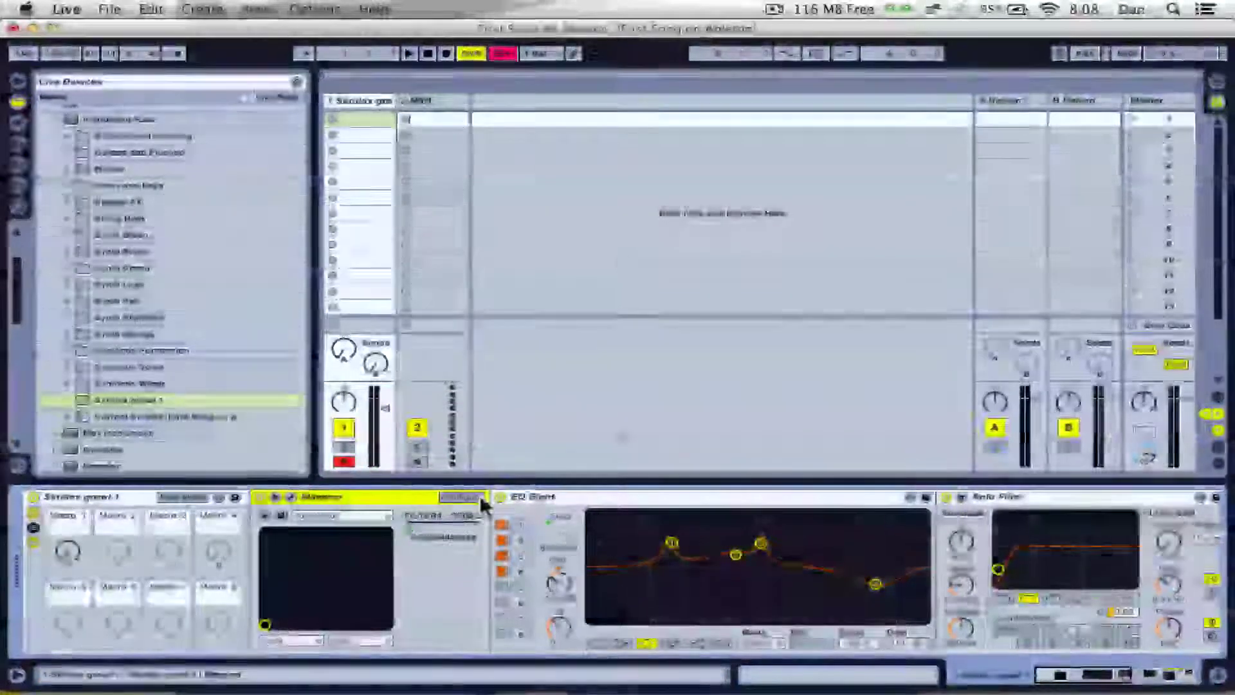
left_click(477, 496)
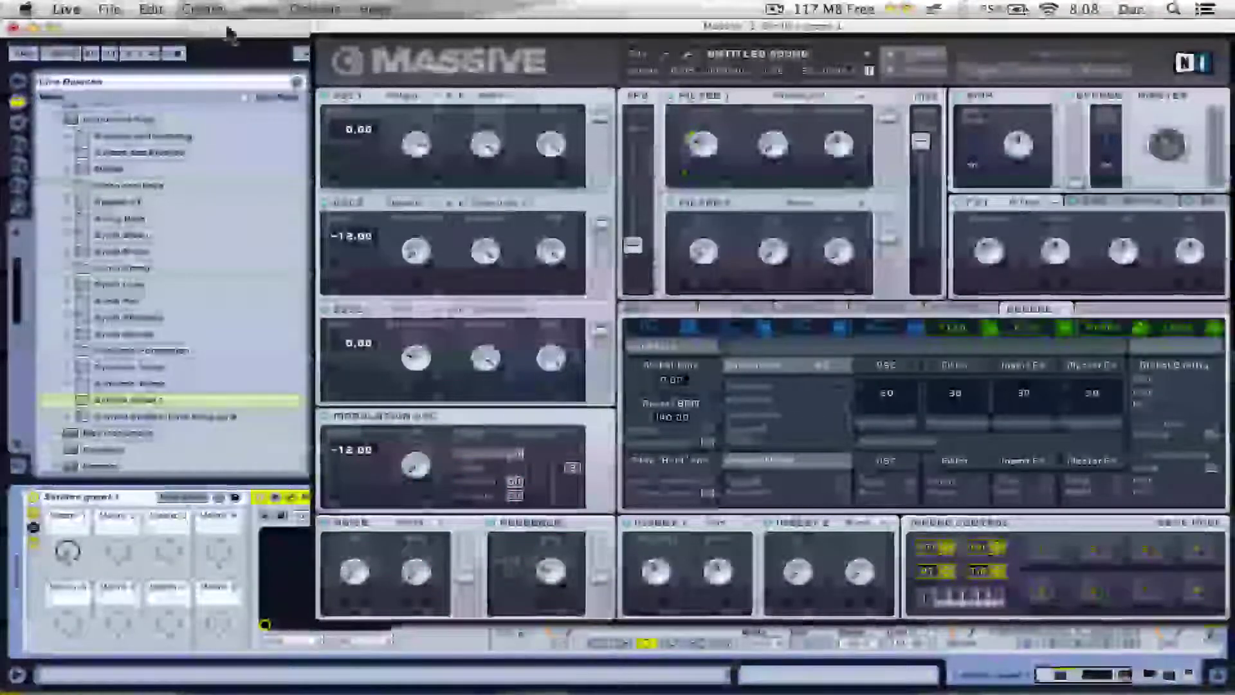
left_click(329, 27)
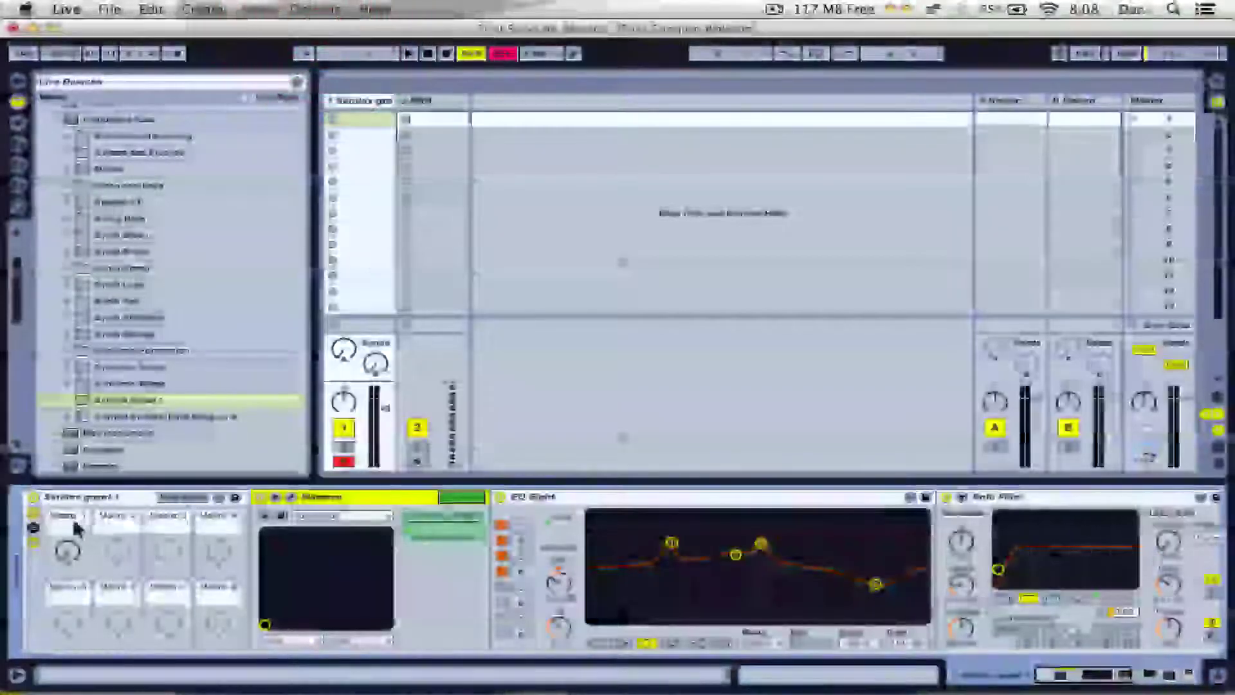
left_click(432, 579)
left_click(463, 498)
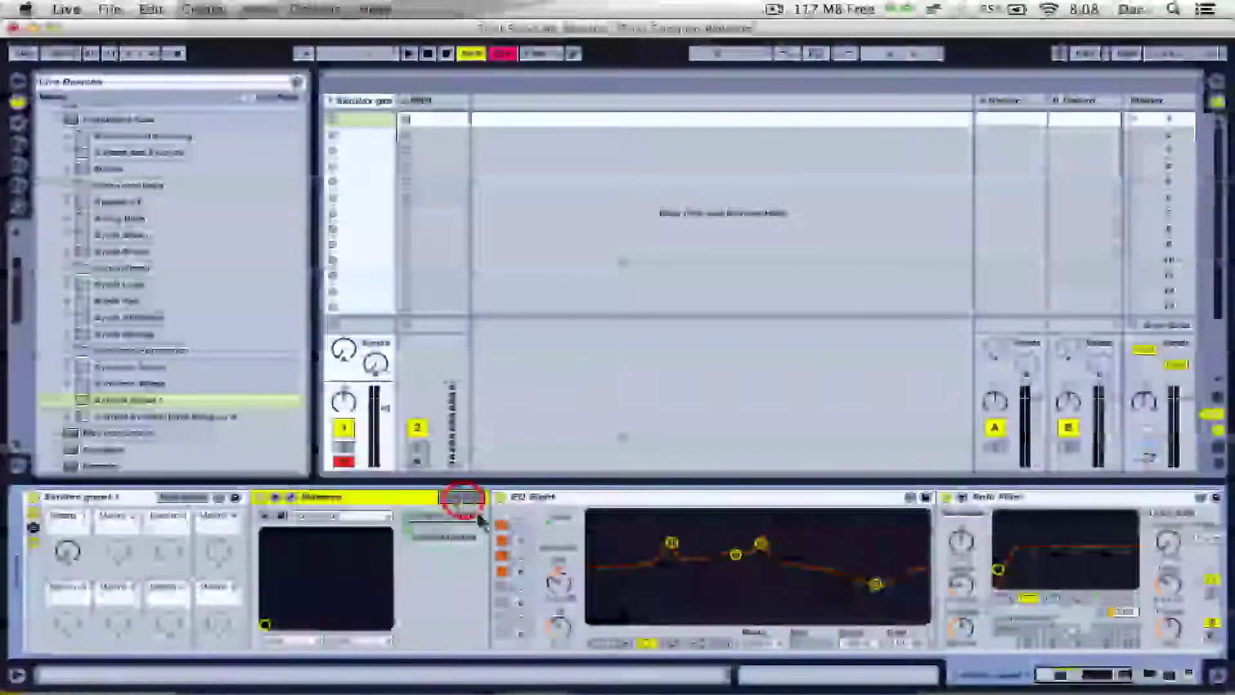
Turn off EQ Eight, both Auto Filters, WOW and Overdrive in the rack to leave only the Massive sound.
scroll(449, 571, "right", 3)
scroll(450, 574, "right", 5)
scroll(228, 555, "left", 4)
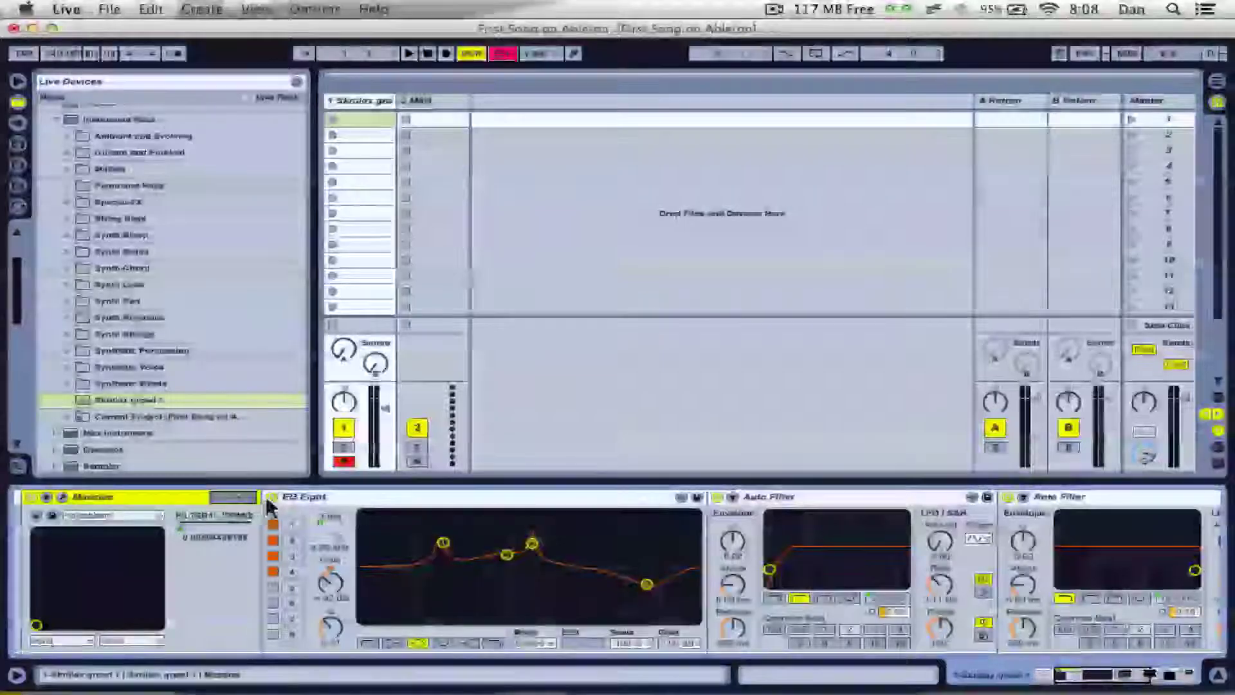
left_click(270, 497)
left_click(719, 498)
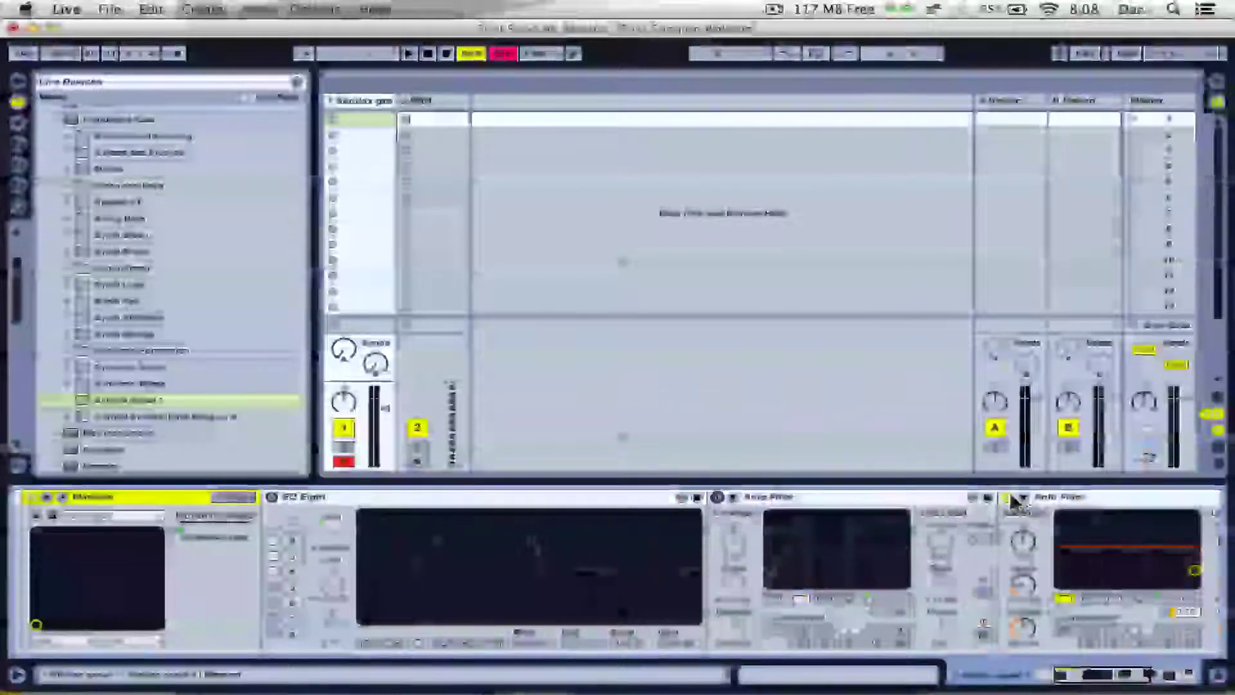
left_click(986, 502)
left_click(910, 504)
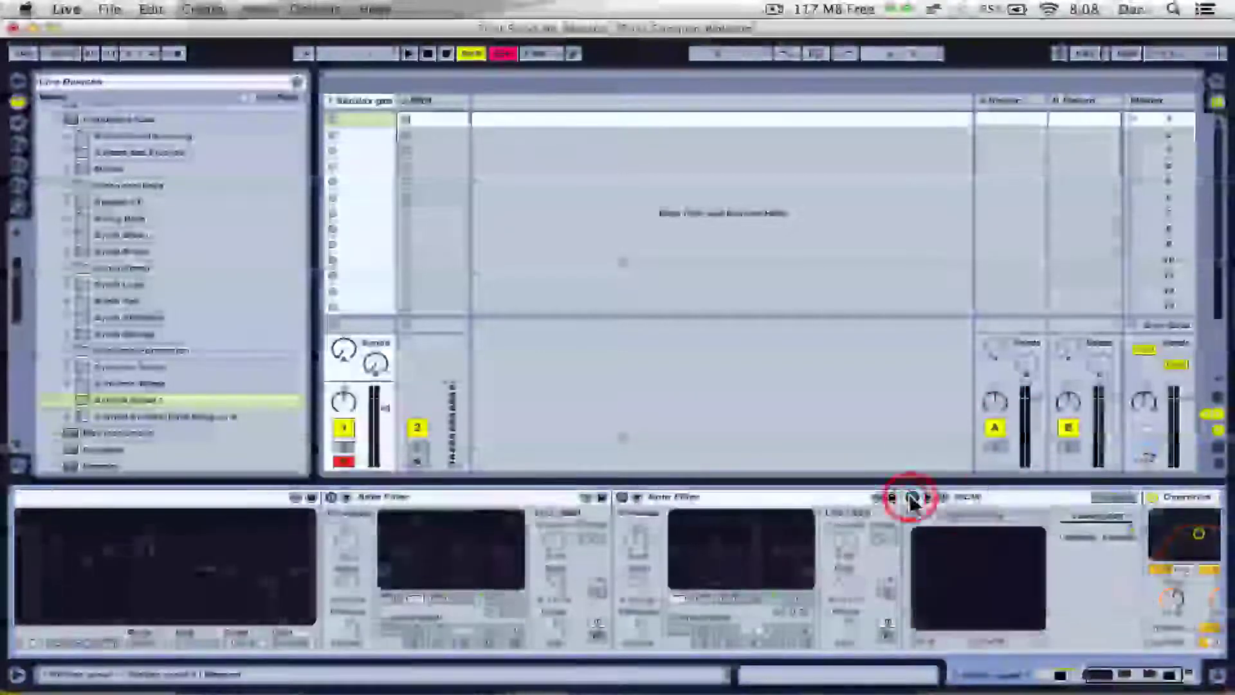
left_click(1003, 507)
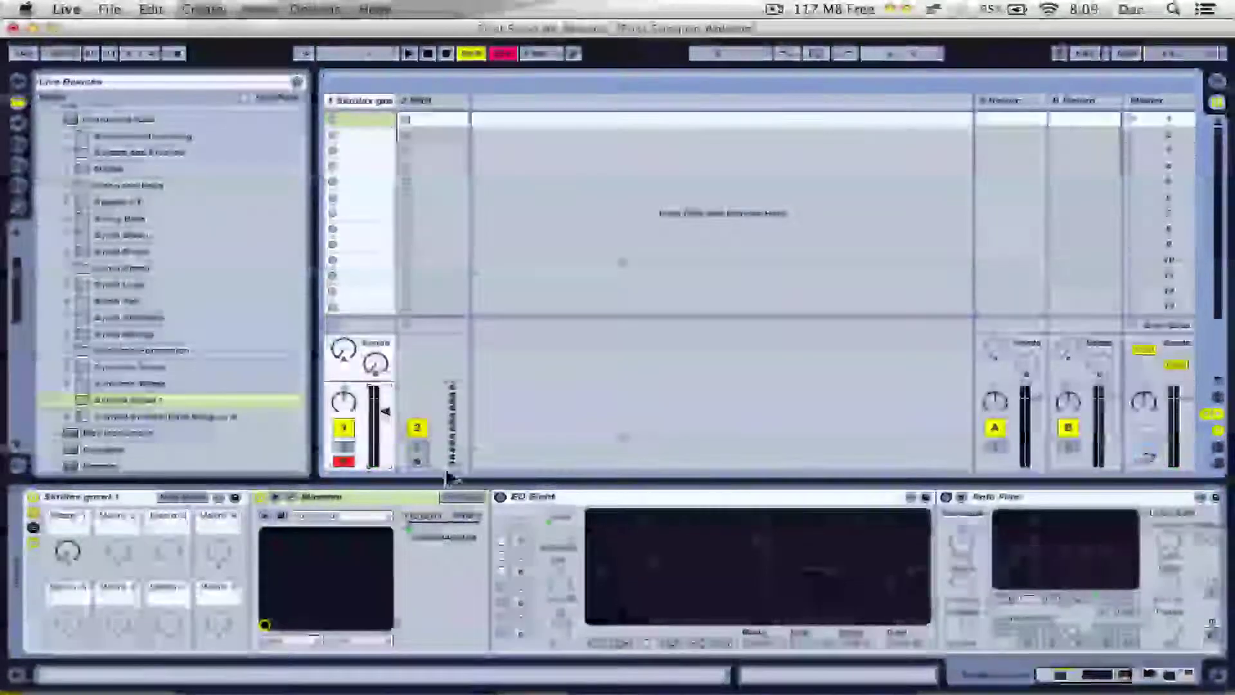
Turn EQ Eight, both Auto Filters, WOW and Overdrive back on.
left_click(500, 498)
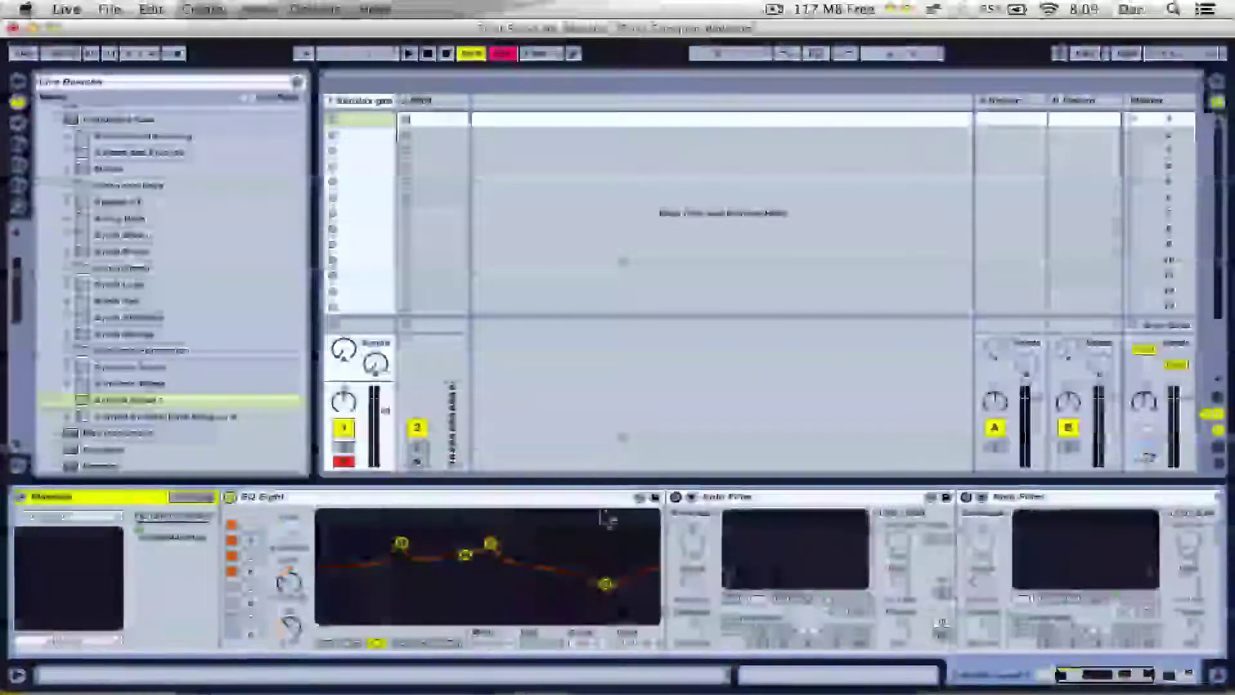
left_click(675, 497)
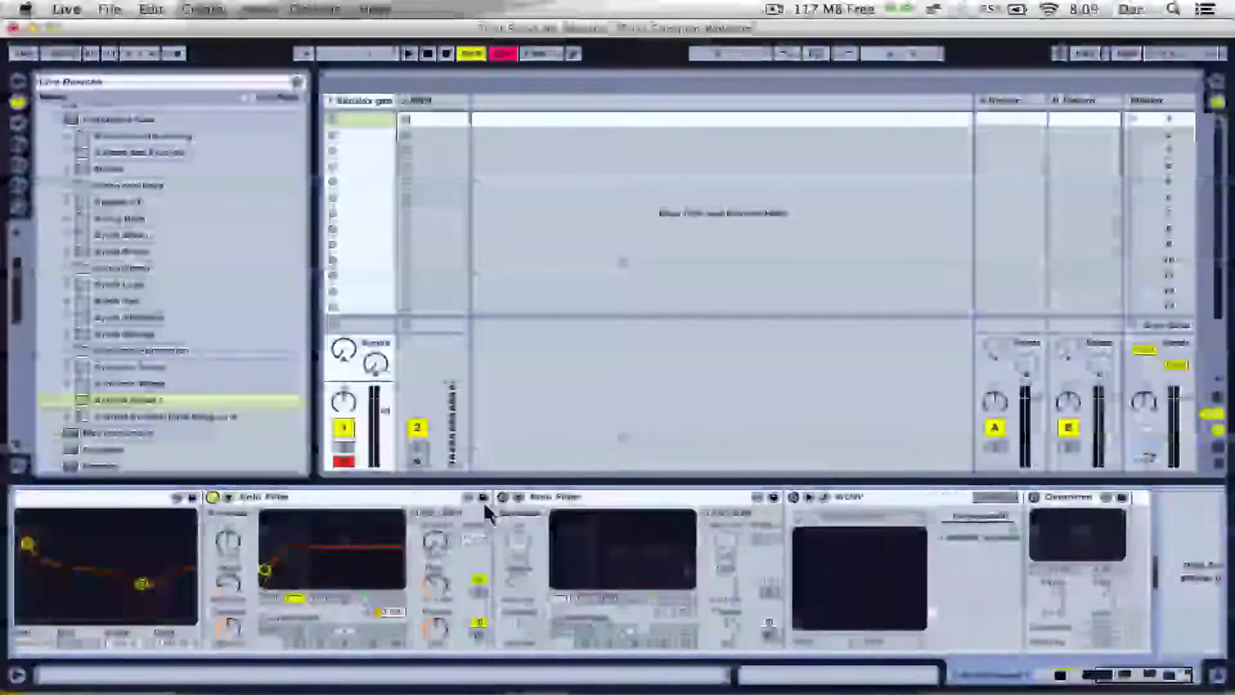
left_click(501, 497)
left_click(794, 498)
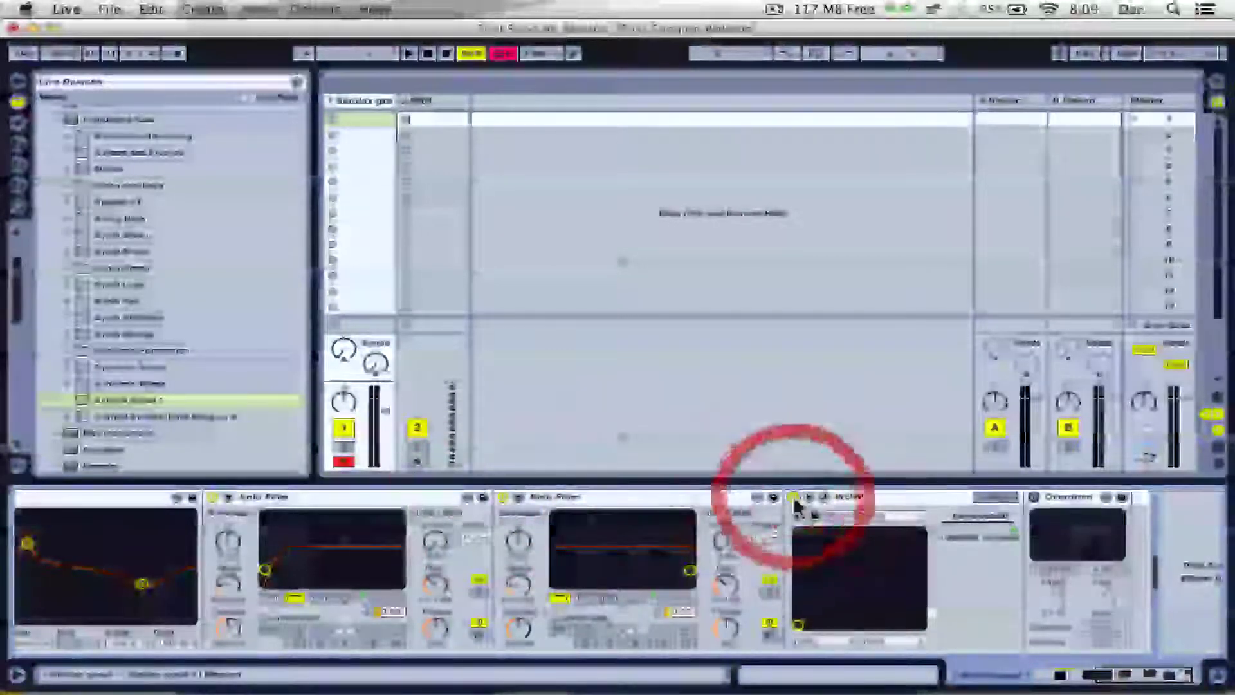
left_click(1014, 497)
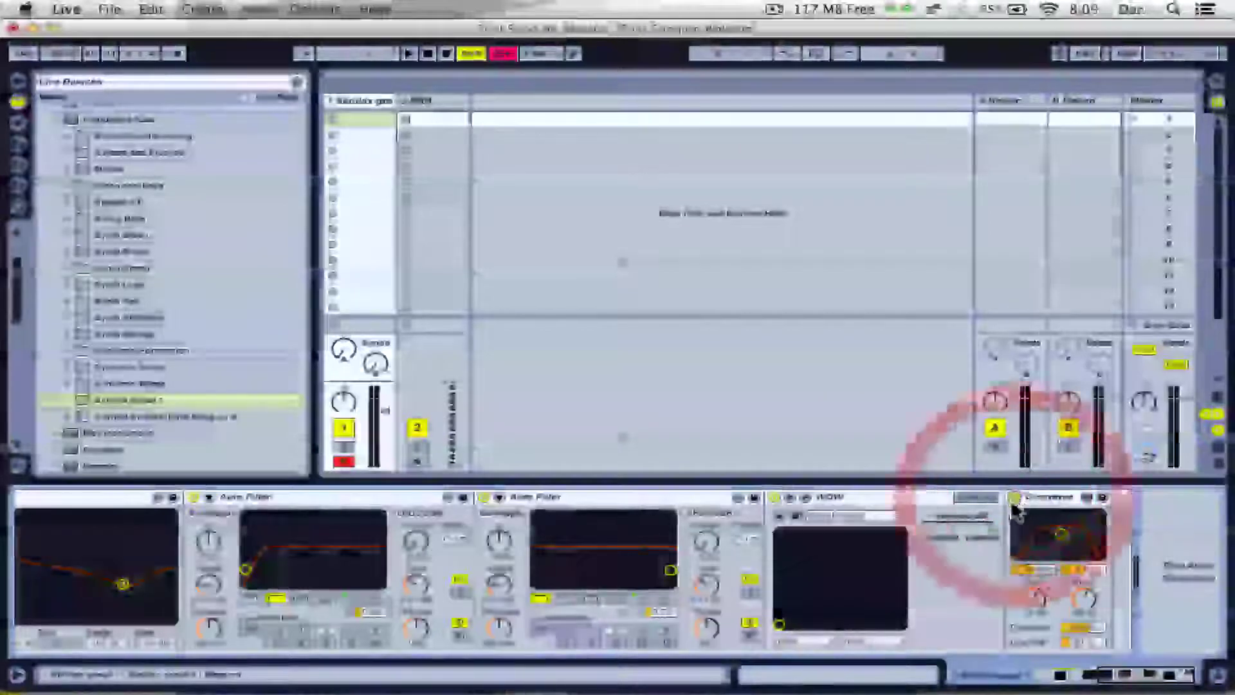
Open the WOW plug-in's window, adjust its Cutoff knob, and close the window.
left_click(805, 497)
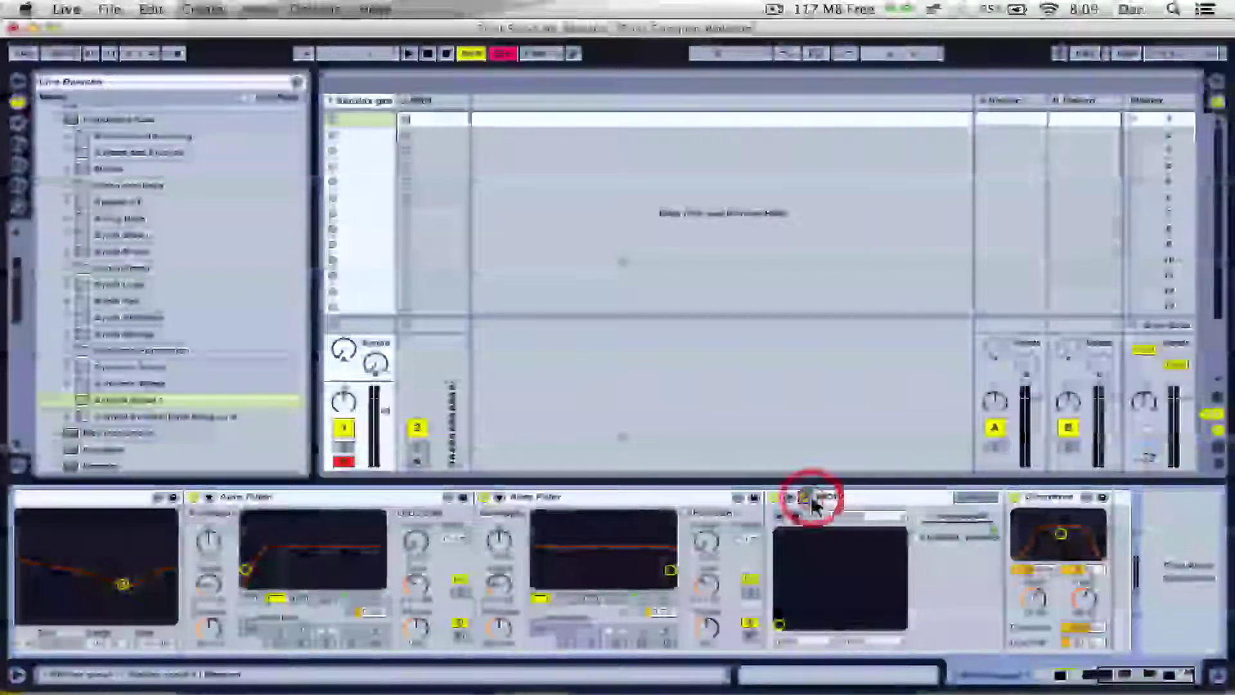
left_click(769, 264)
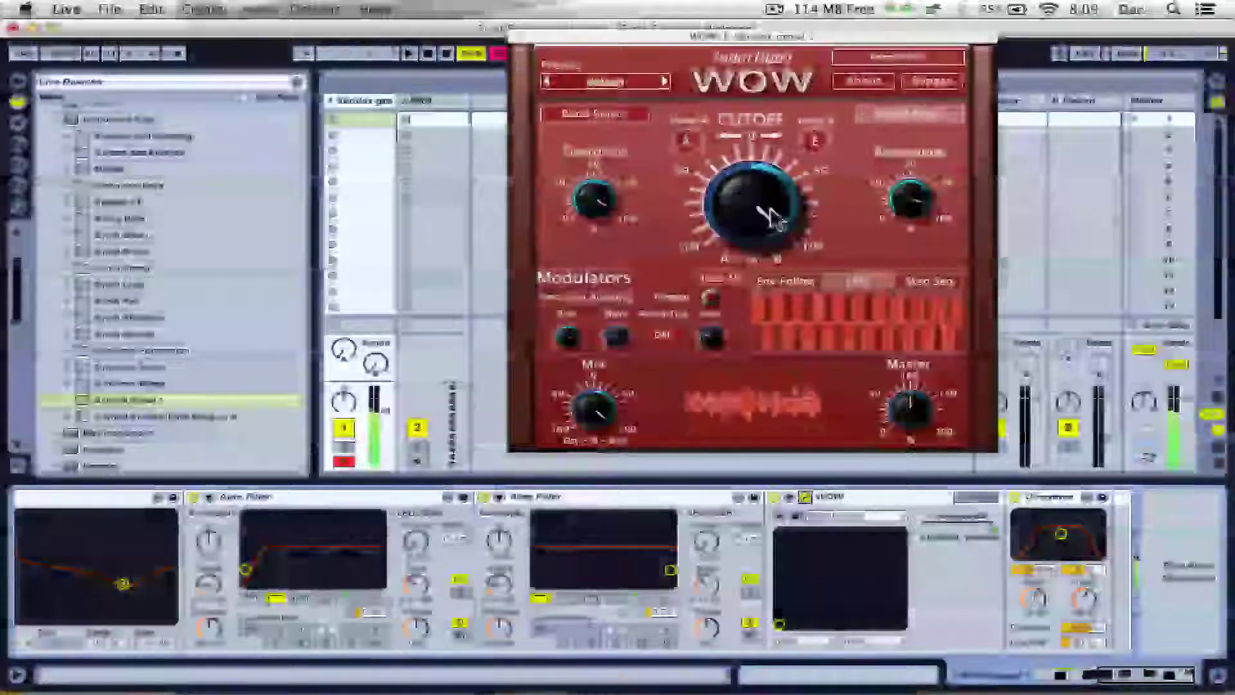
left_click_drag(770, 209, 518, 38)
left_click(517, 39)
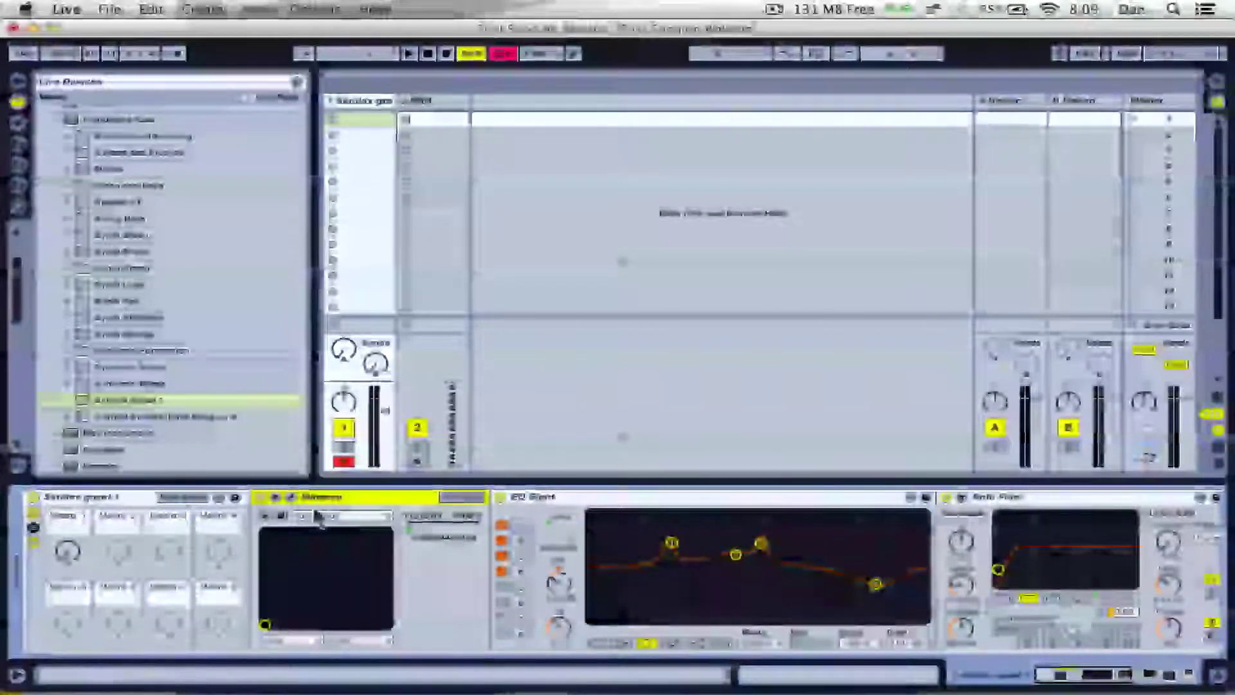
Open Massive's window, move it for a clear view, and examine OSC1's wavetable and mode selections.
left_click(290, 496)
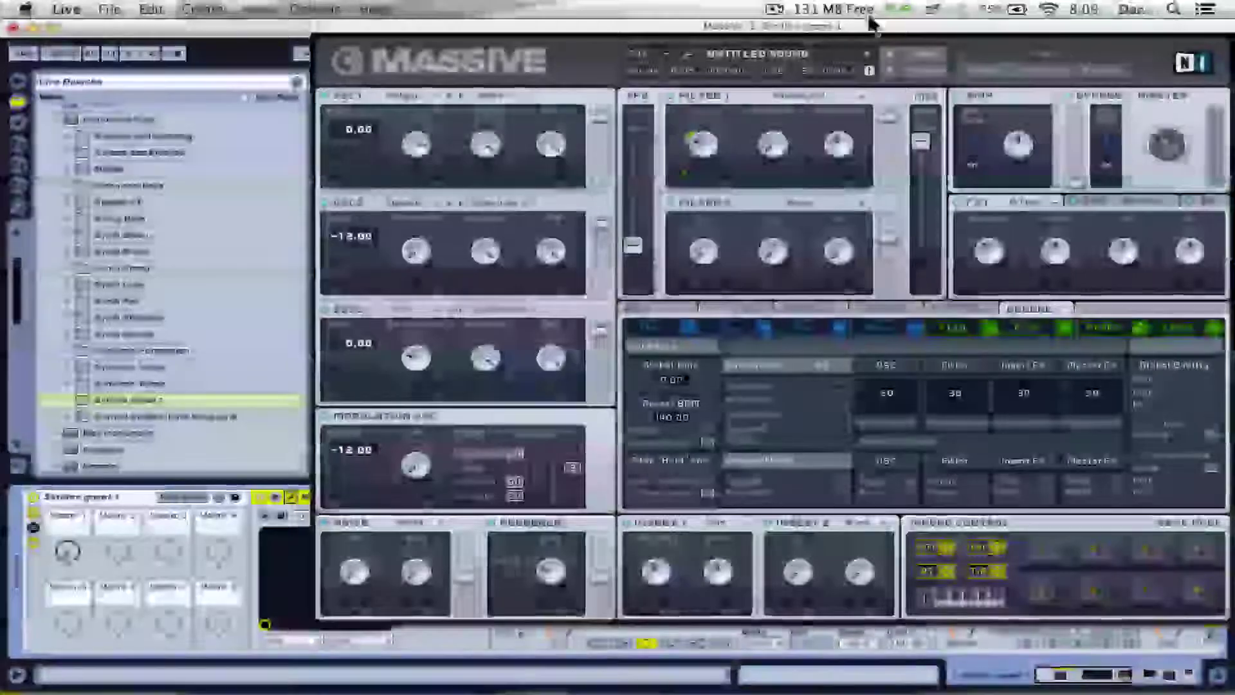
left_click_drag(873, 26, 575, 26)
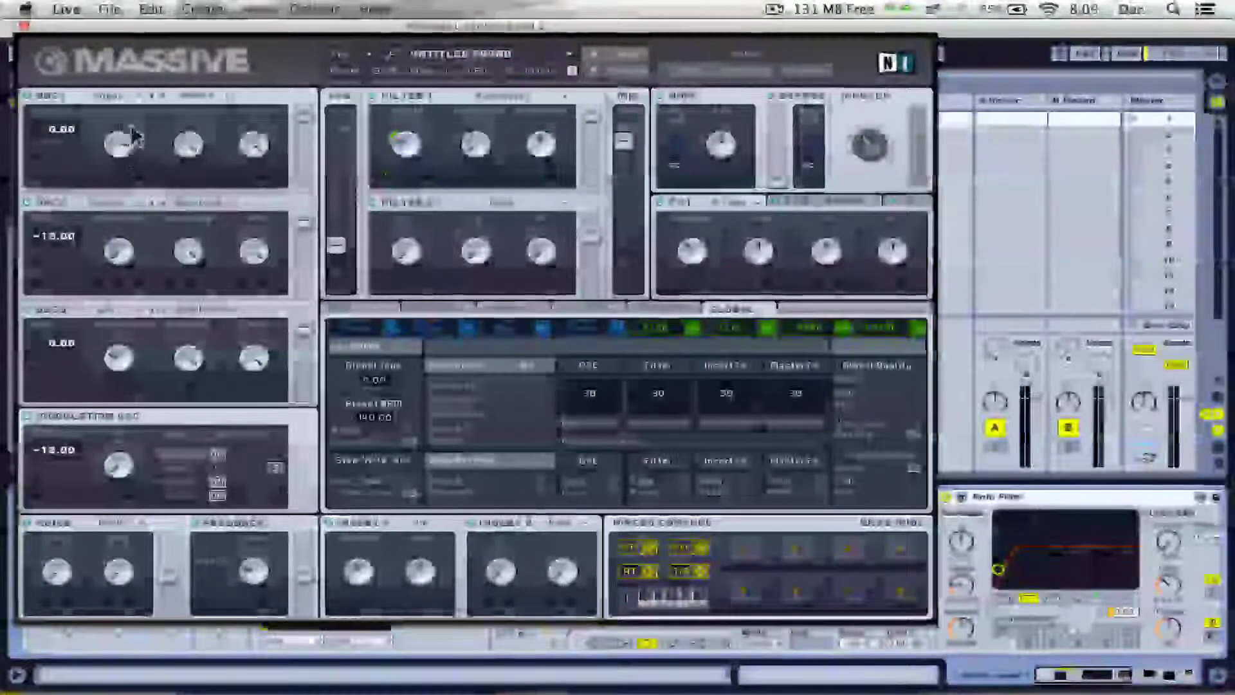
left_click(117, 95)
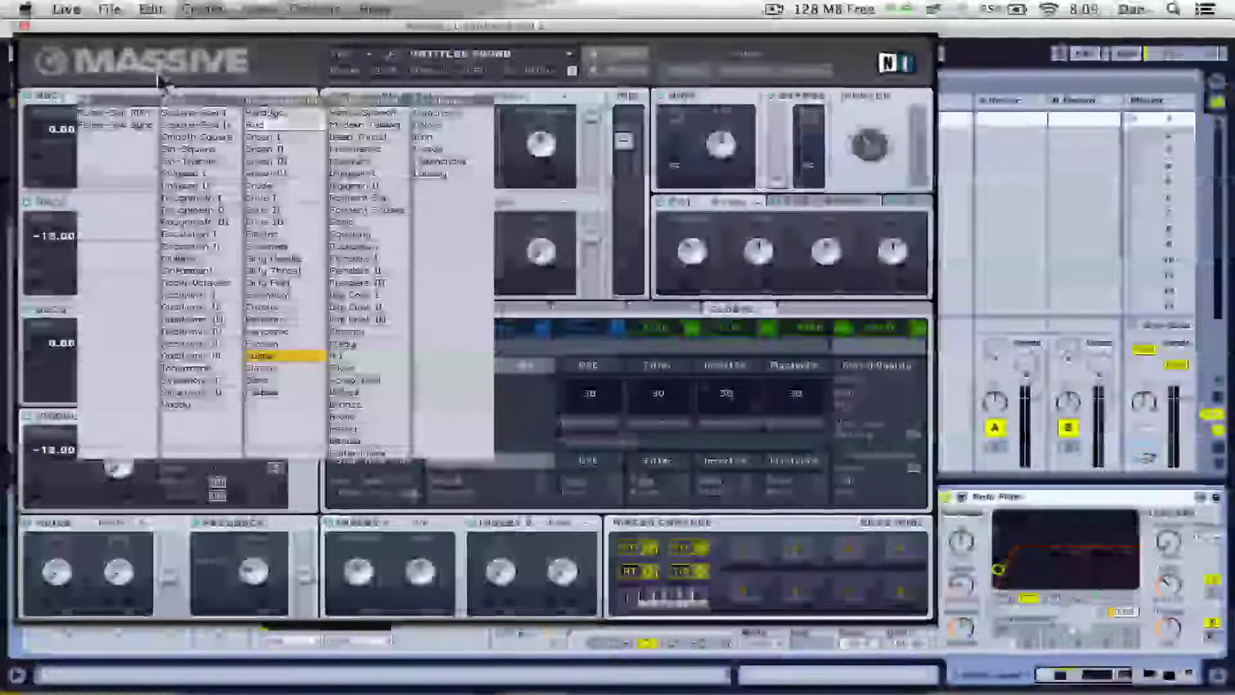
left_click(160, 83)
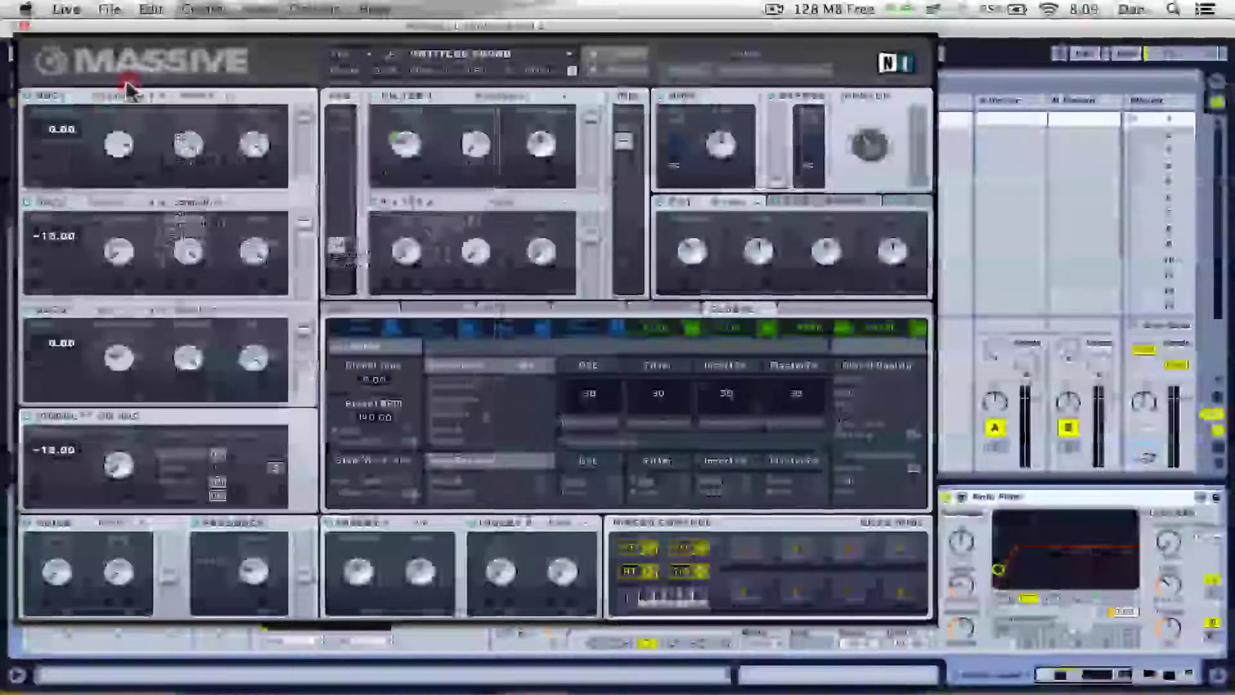
left_click(197, 95)
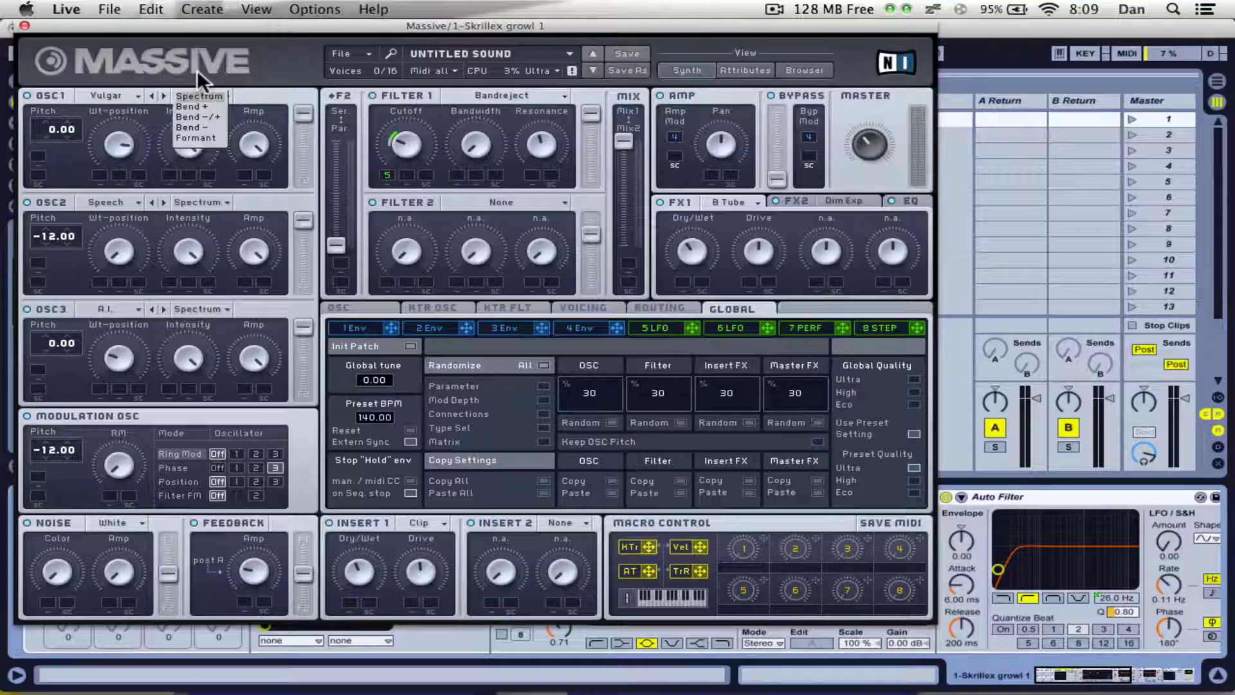
left_click(196, 69)
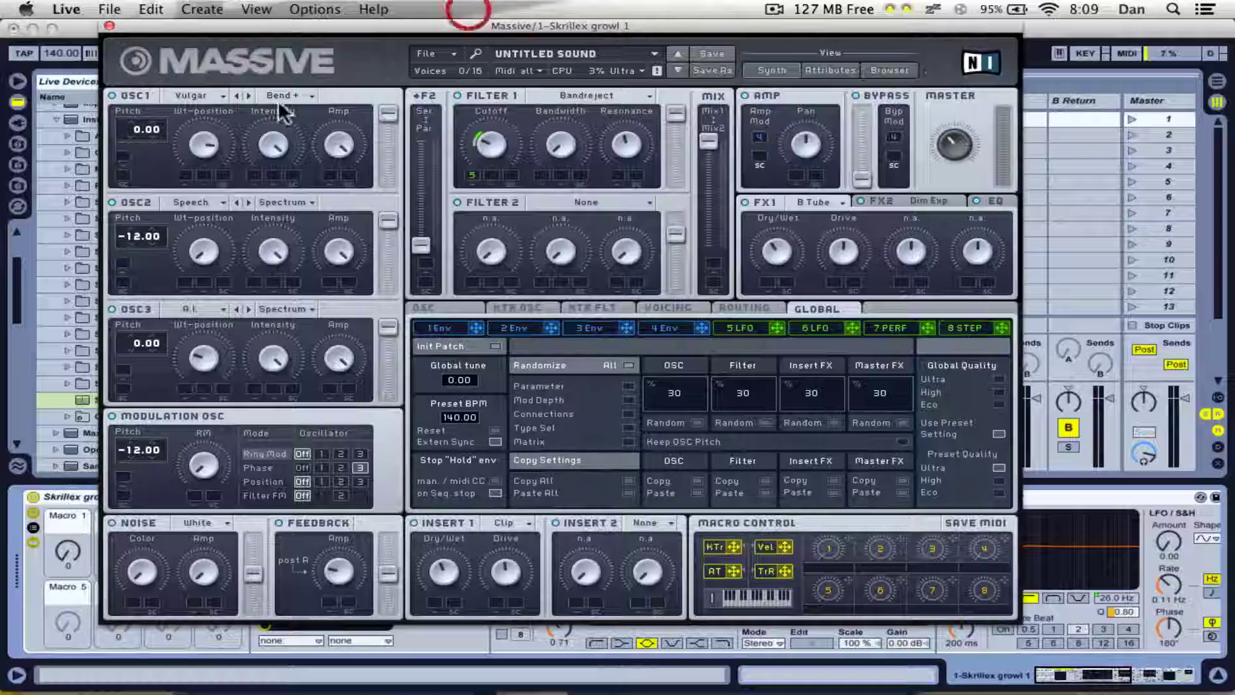
Examine the wavetables selected for OSC2 and OSC3 in Massive.
left_click(214, 202)
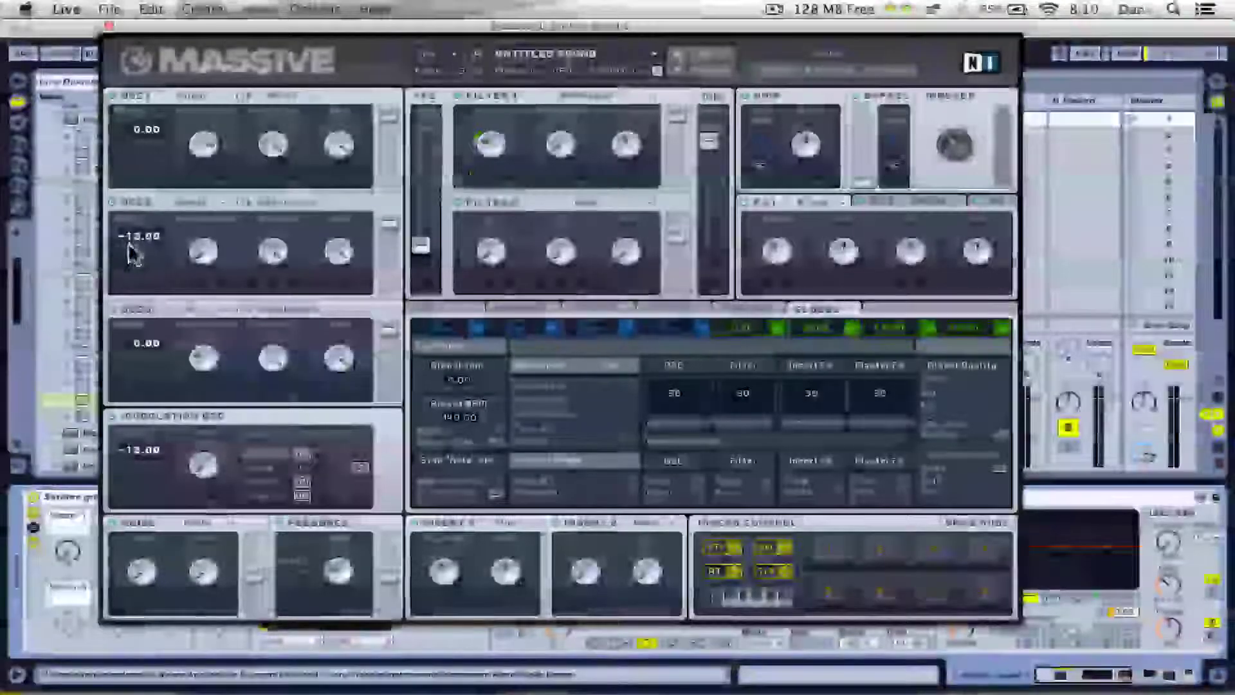
left_click(185, 315)
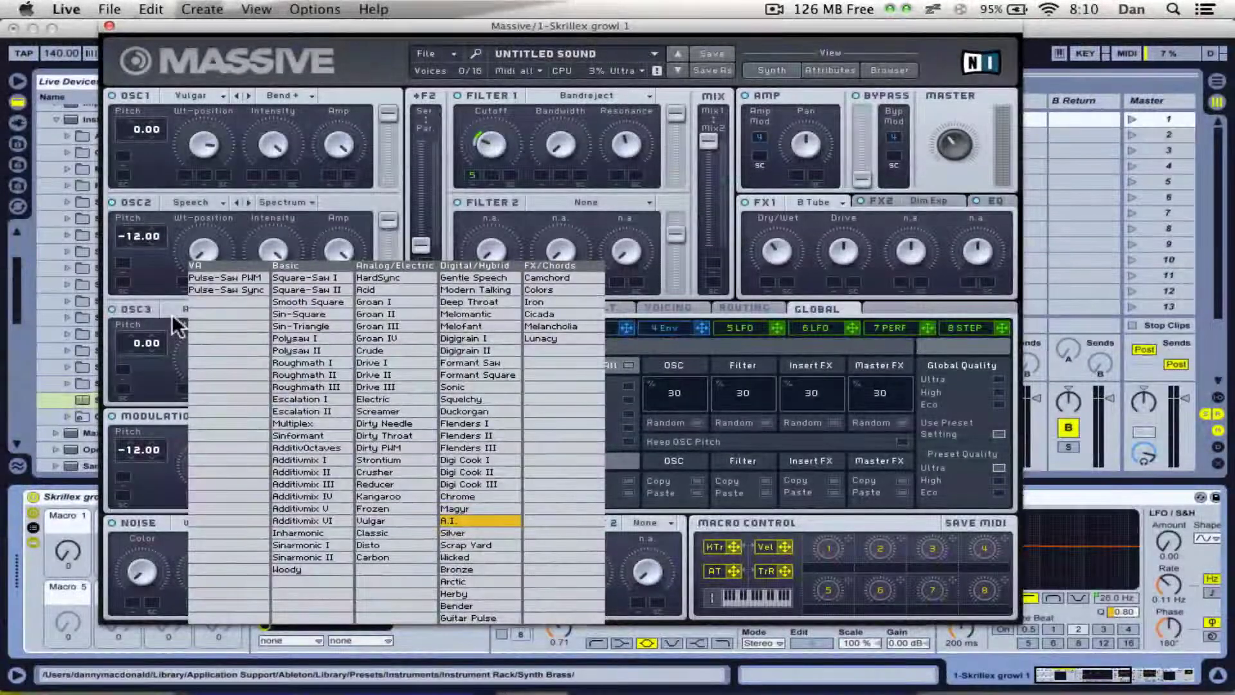
left_click(172, 315)
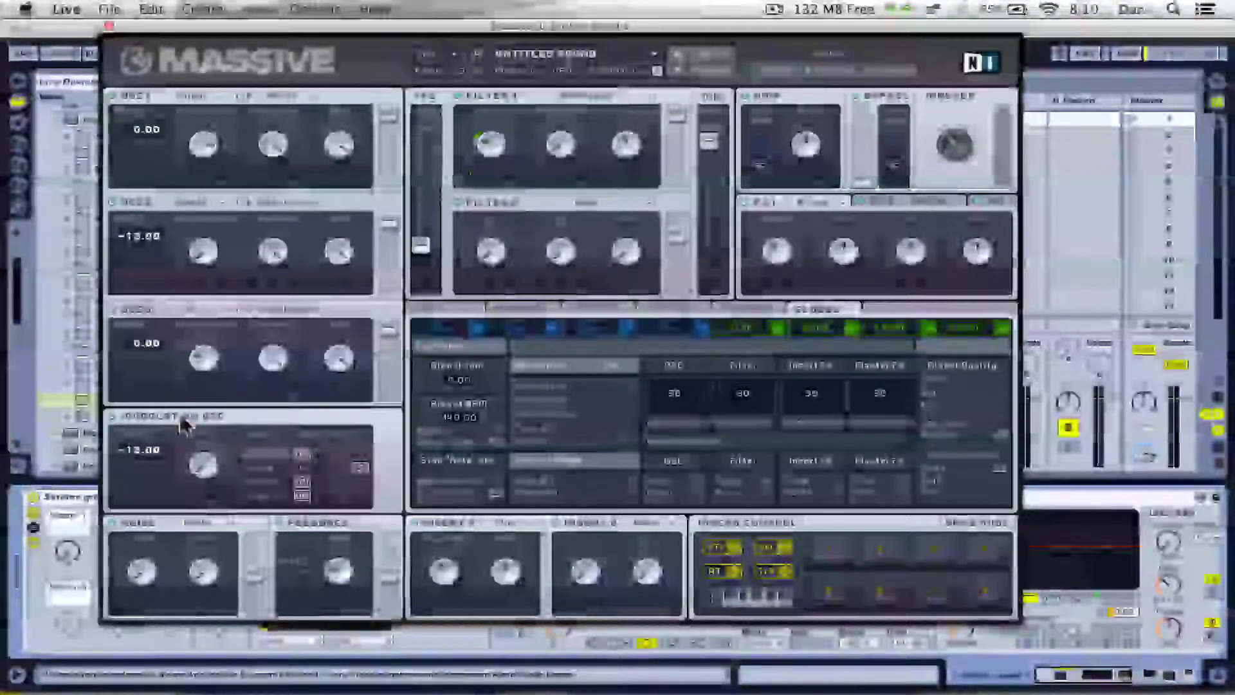
Add modulation to the RM knob of the modulation oscillator and set Phase to oscillator 3.
left_click_drag(195, 457, 188, 431)
left_click(364, 471)
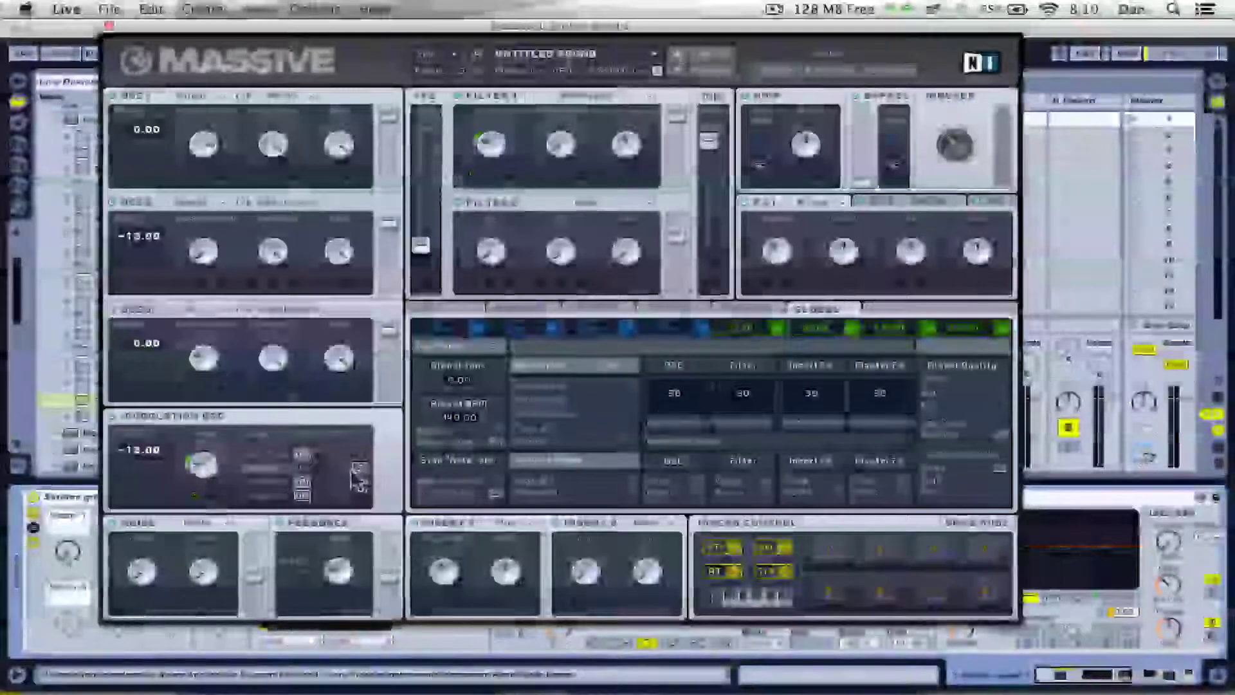
left_click(360, 470)
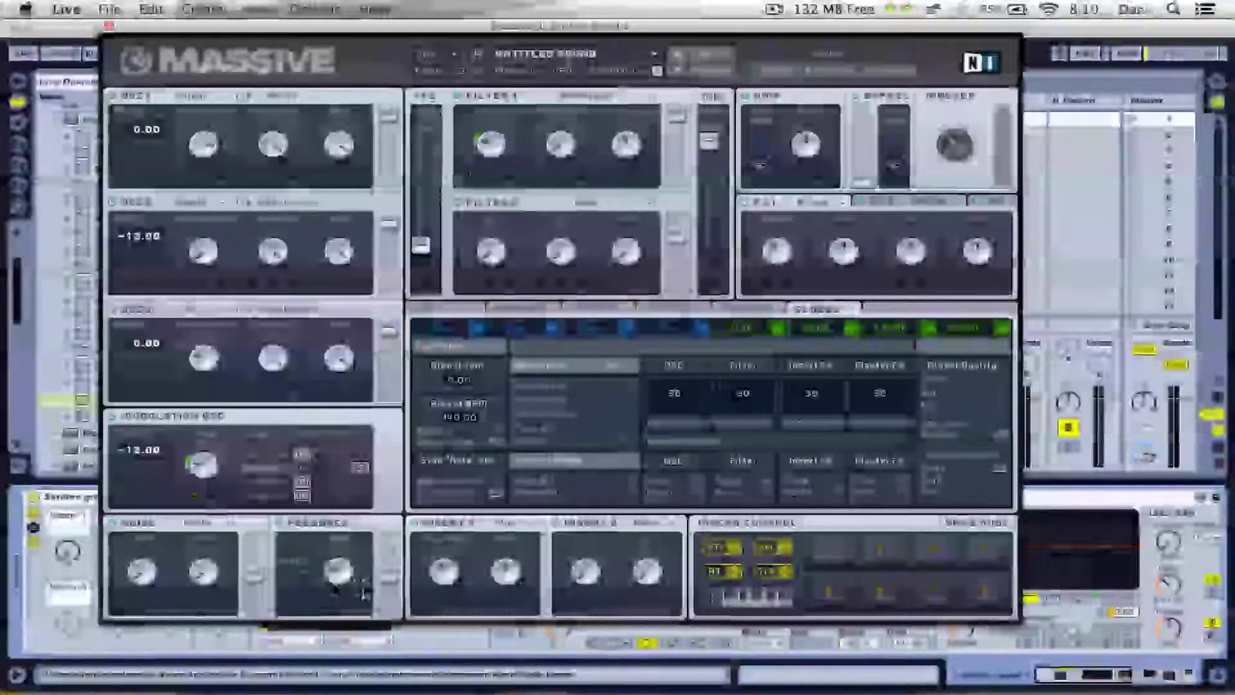
Raise the slider of Massive's Feedback section toward its upper end.
left_click_drag(390, 596, 387, 545)
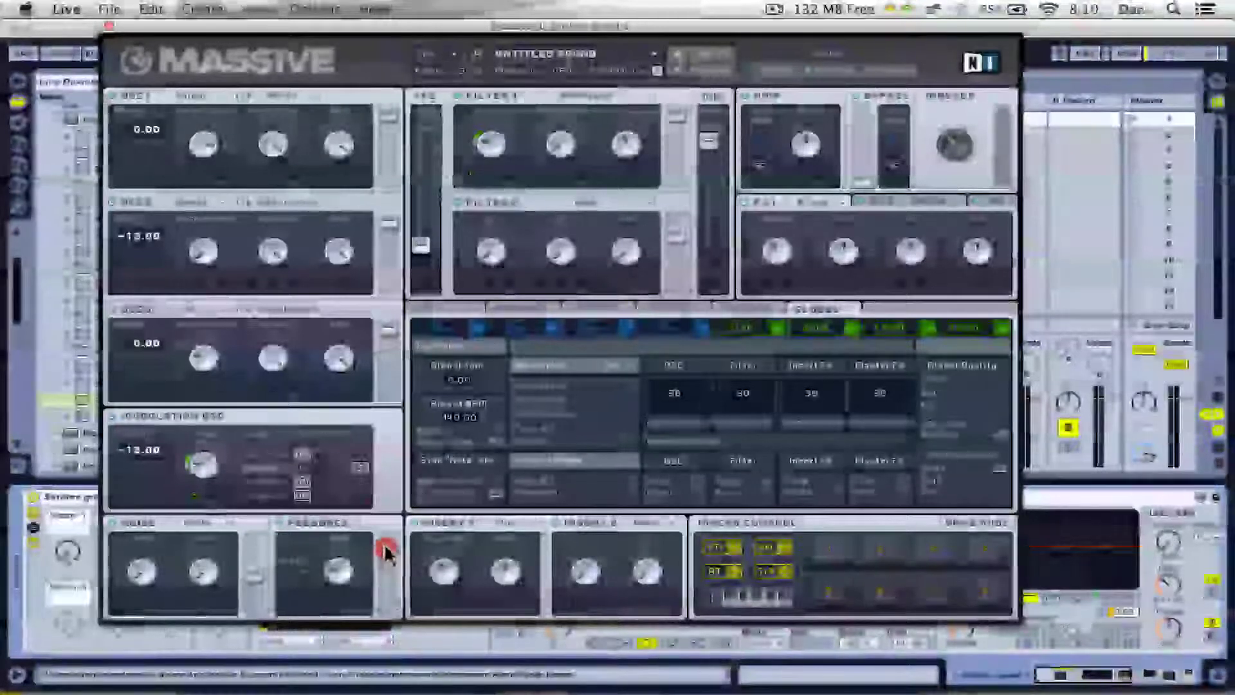
left_click(343, 589)
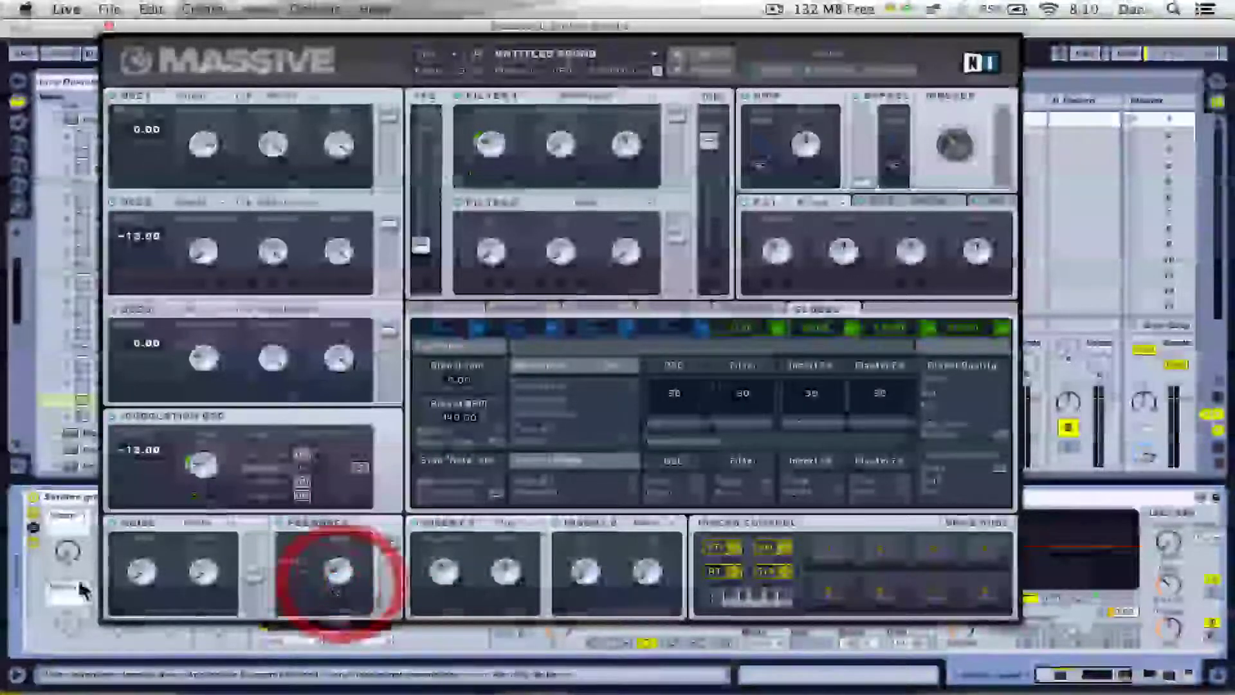
Switch off Massive's Noise and Insert 2 sections, and lower Filter 2's output slider to its minimum.
left_click(128, 528)
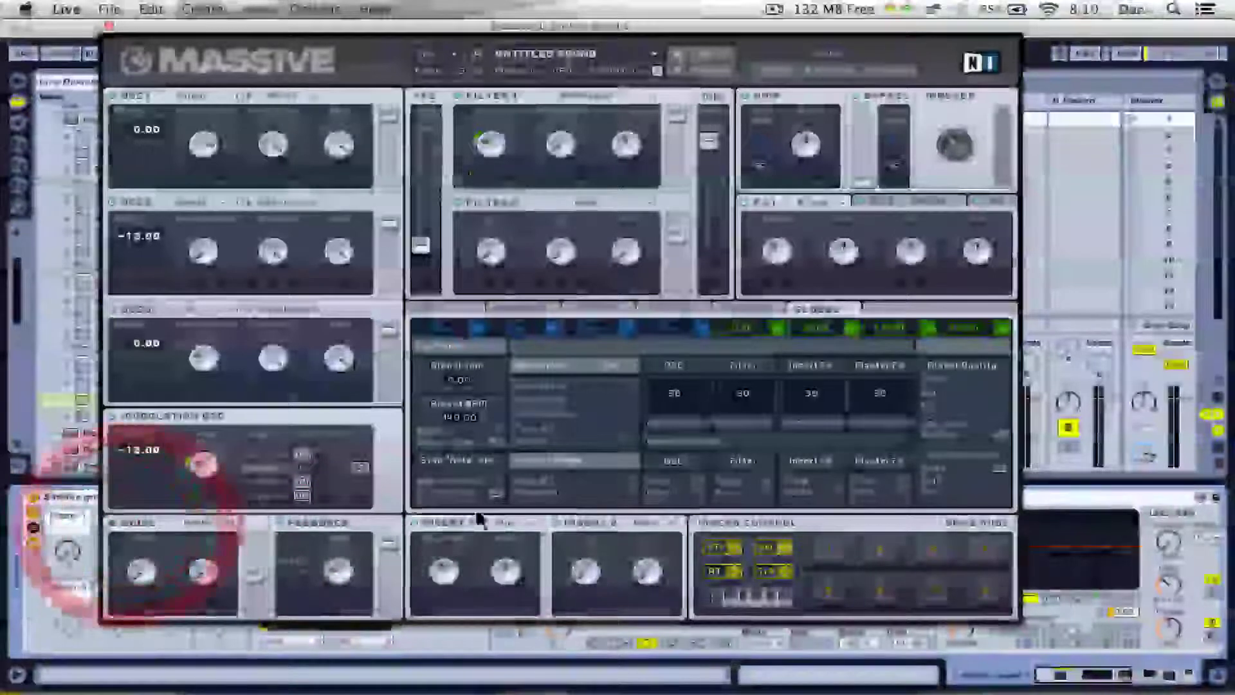
left_click(579, 521)
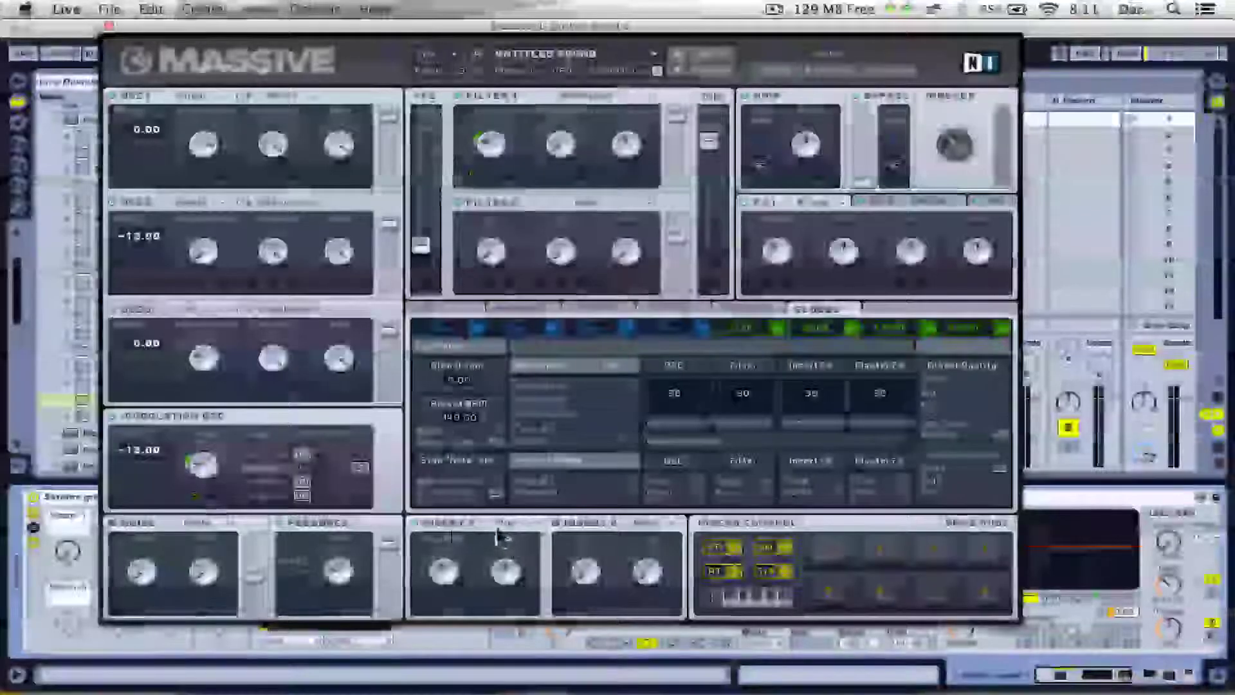
left_click(514, 523)
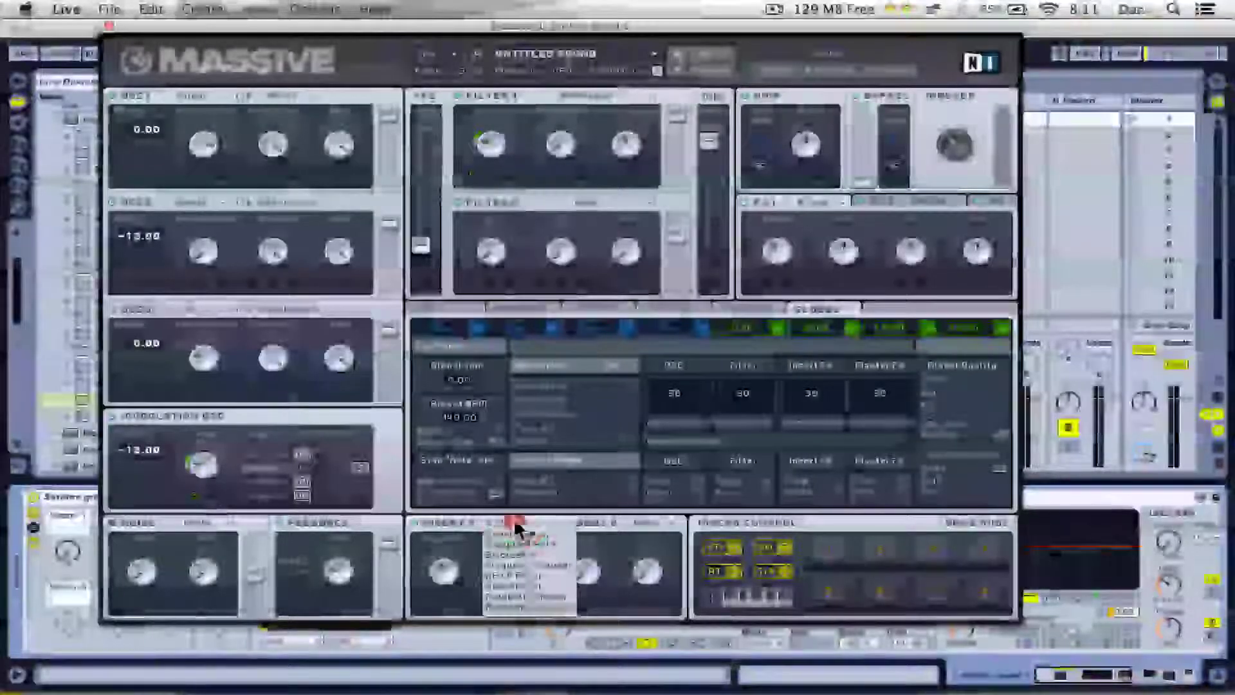
left_click(458, 533)
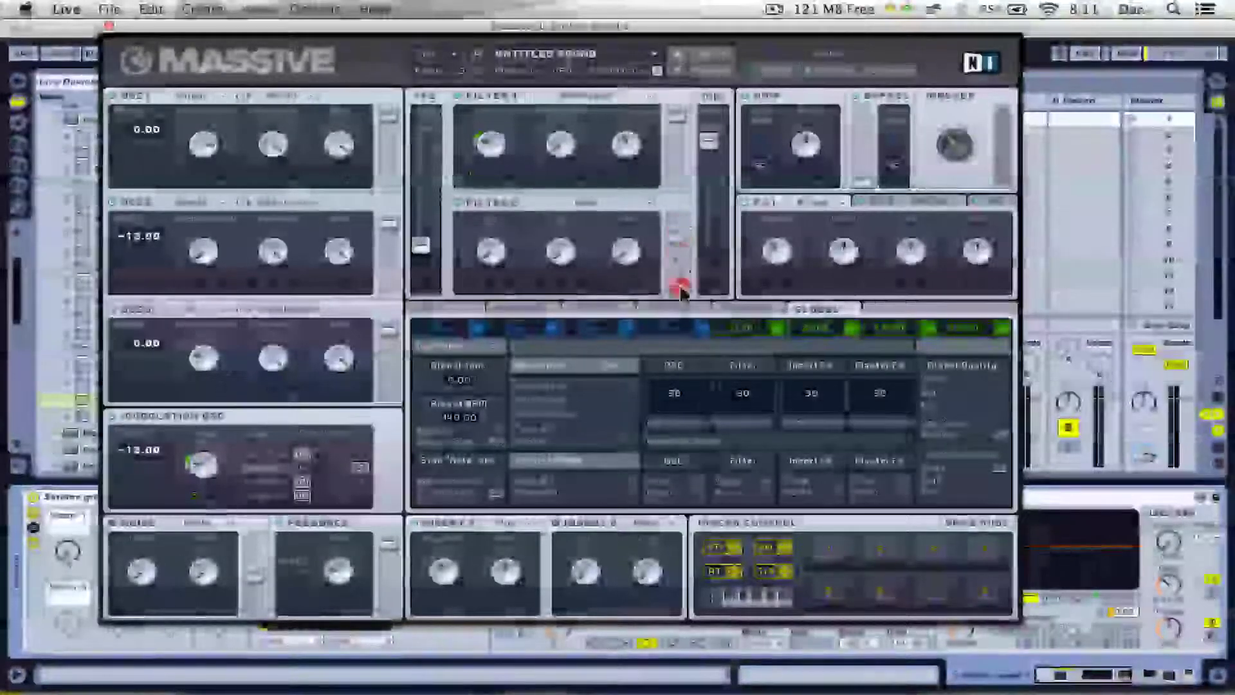
left_click(677, 287)
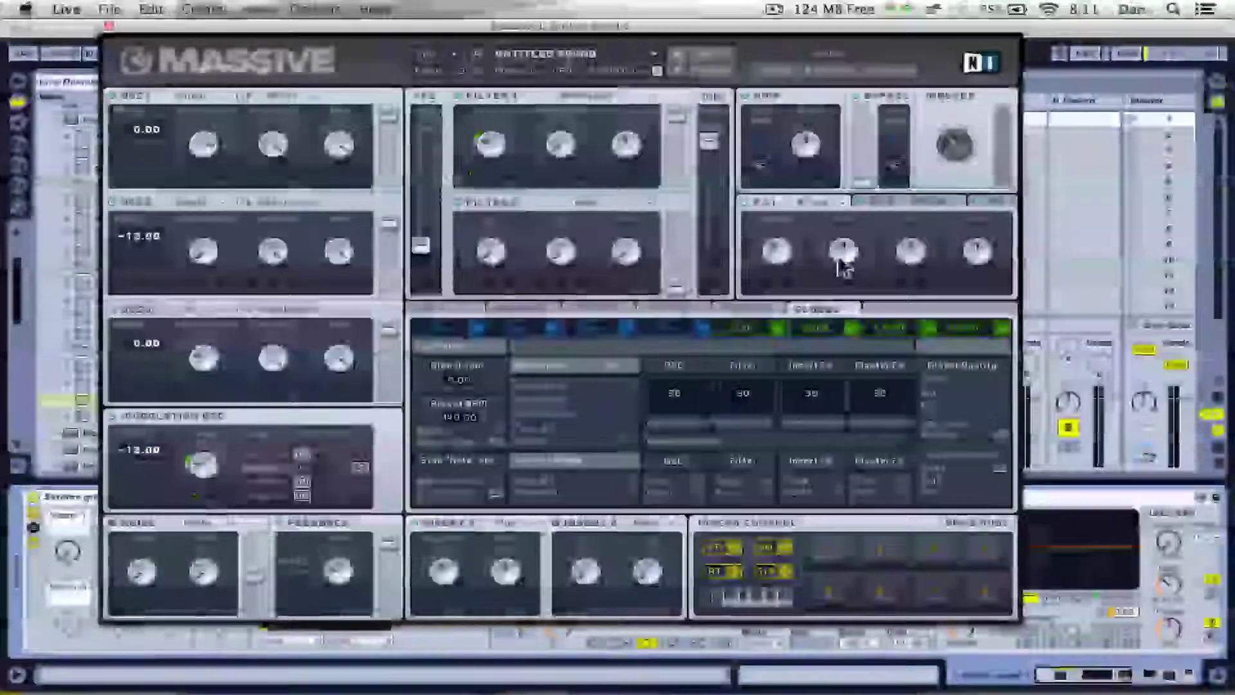
Examine the FX2 and EQ settings in Massive's effects section and close the synth window.
left_click(930, 205)
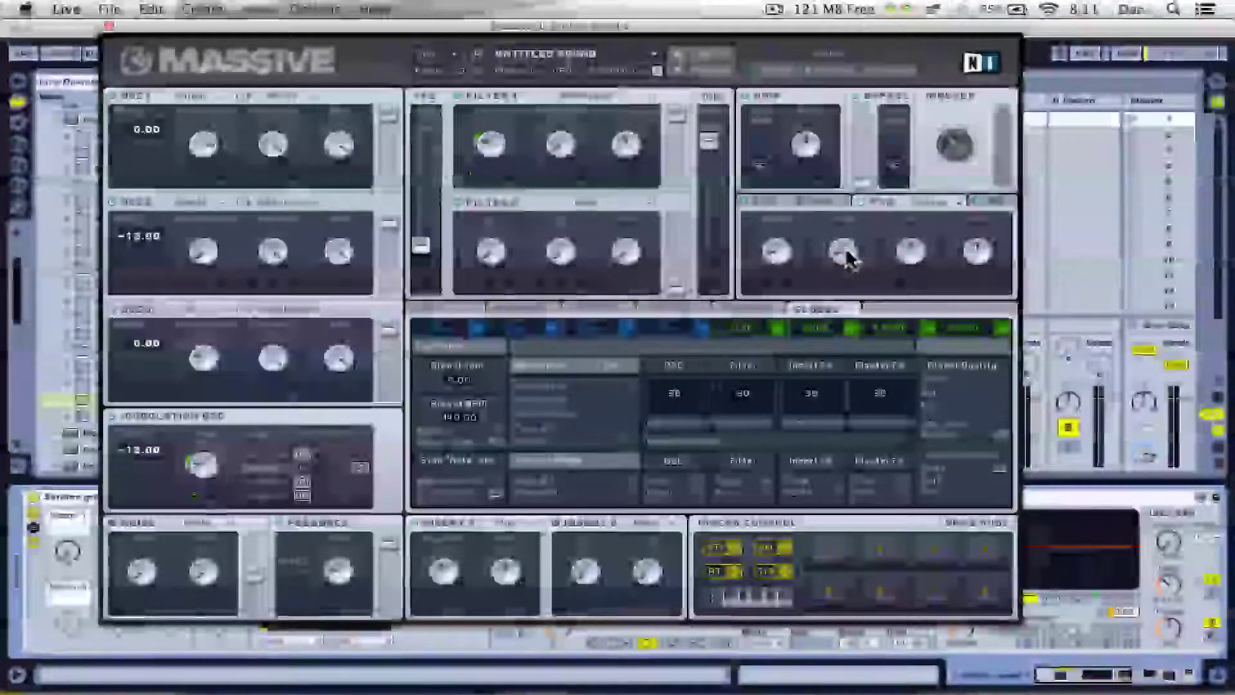
left_click(850, 261)
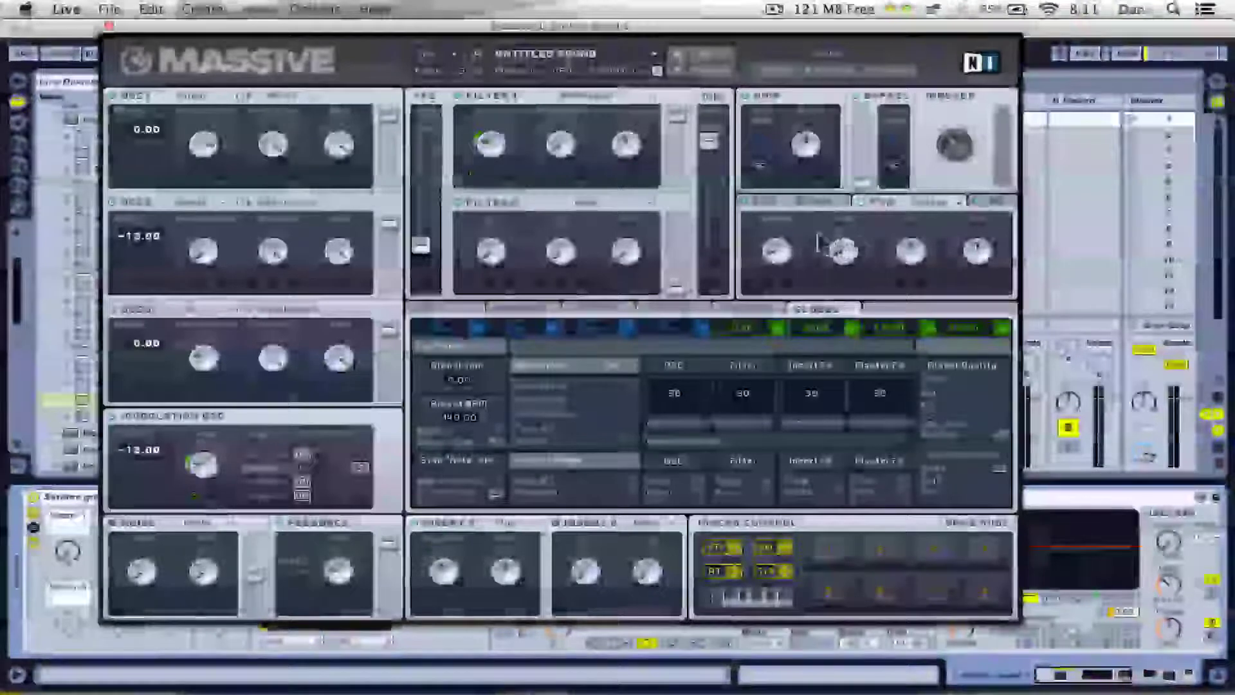
left_click(1012, 200)
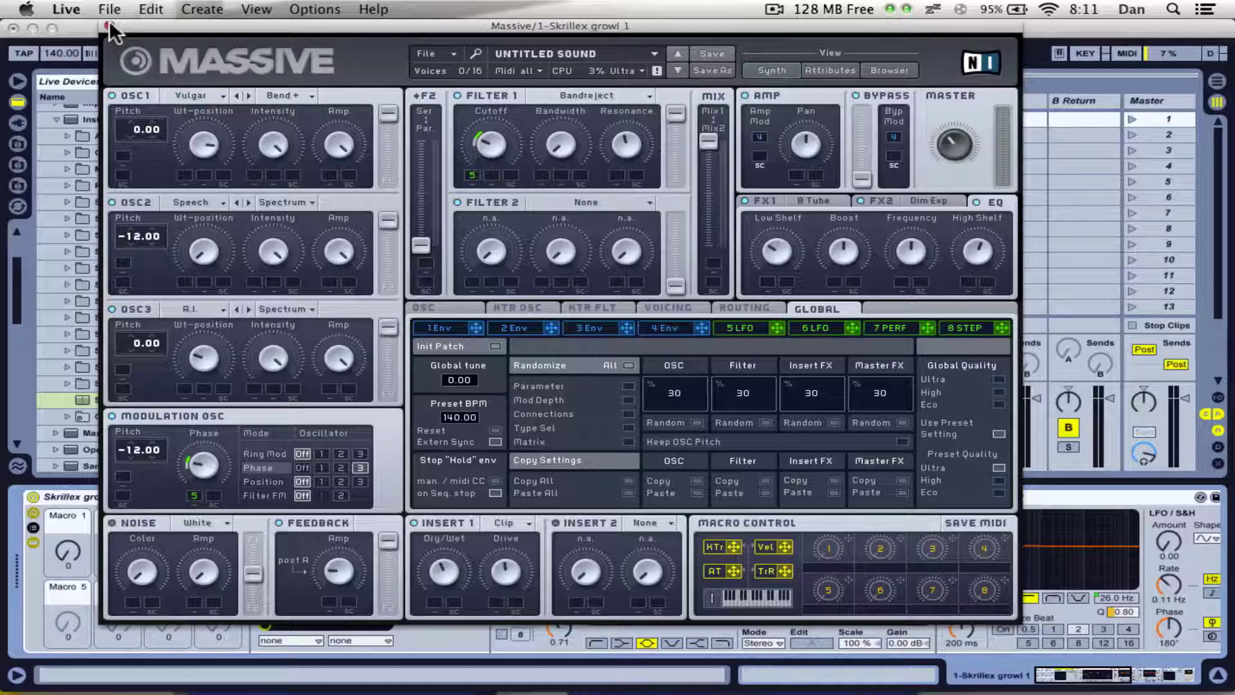
left_click(106, 26)
Reopen Massive, examine the 5 LFO settings, and close its window.
left_click(334, 498)
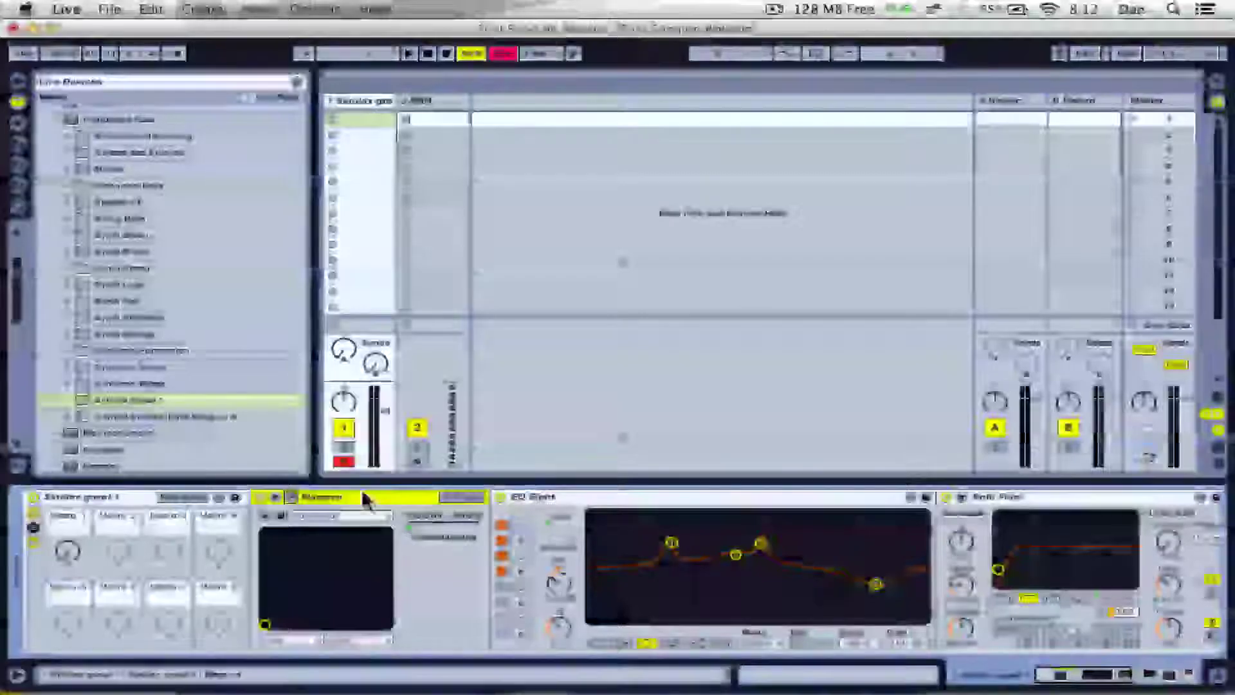
left_click(293, 498)
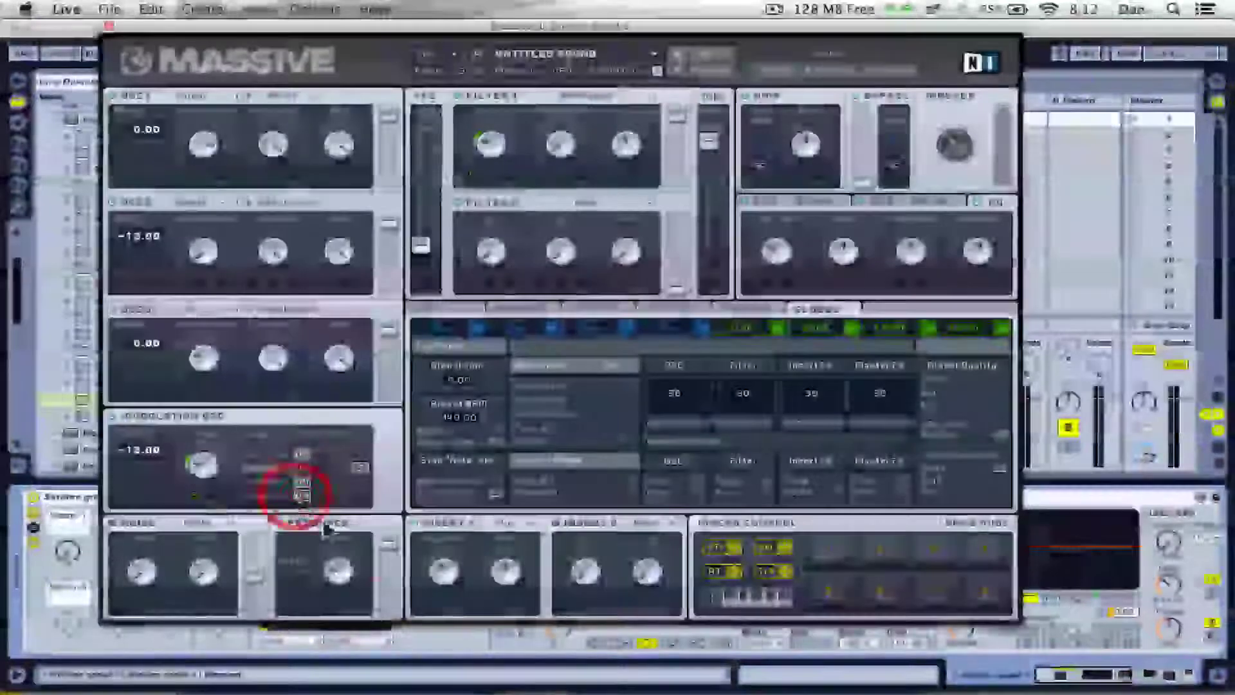
left_click(720, 330)
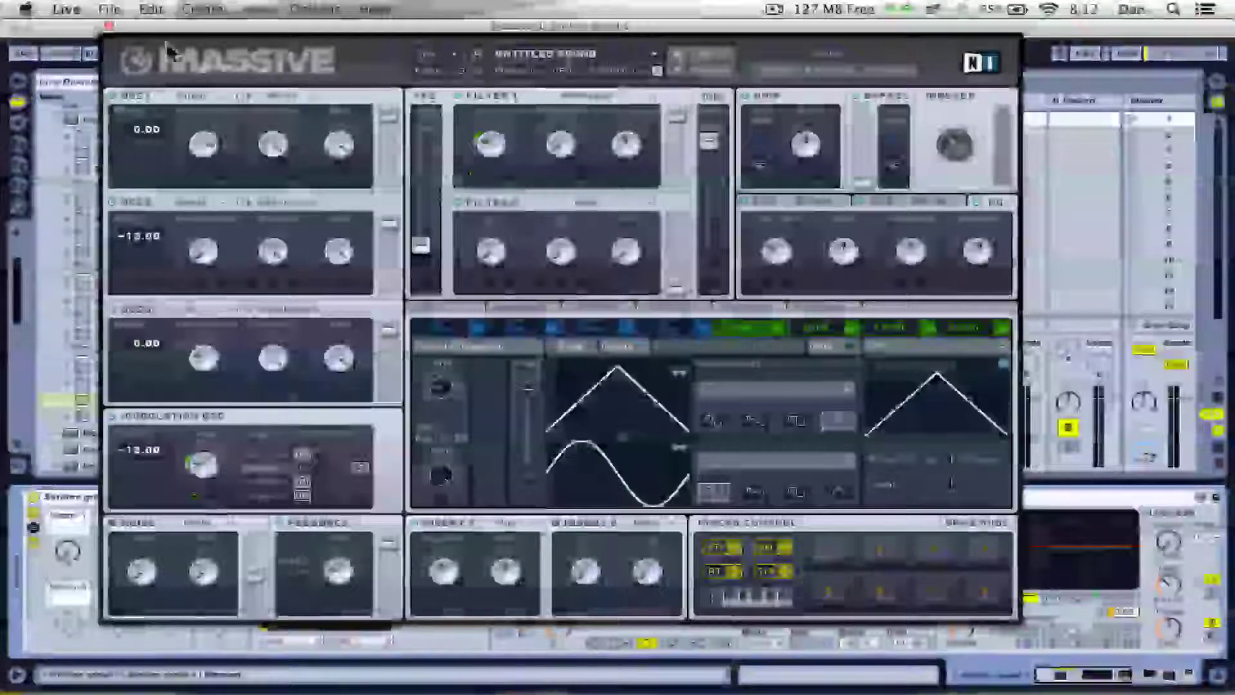
left_click(110, 28)
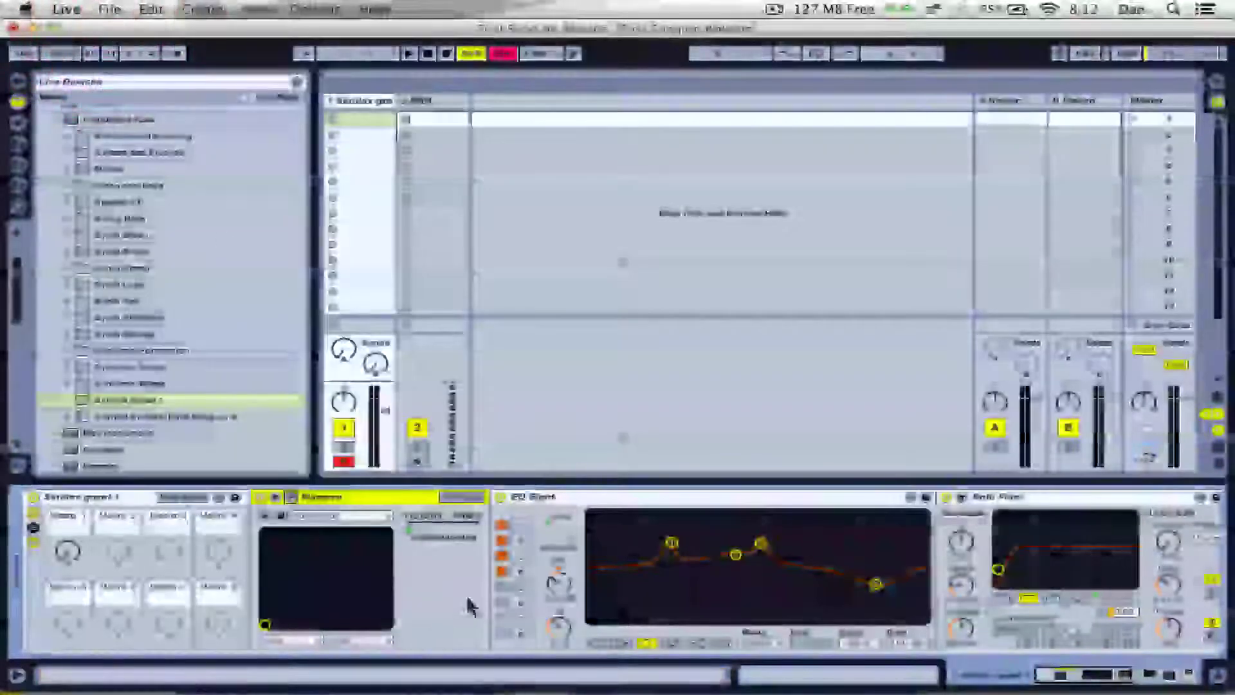
Select EQ Eight in the rack and browse the Live Devices list to the Audio Effects folder.
left_click(581, 497)
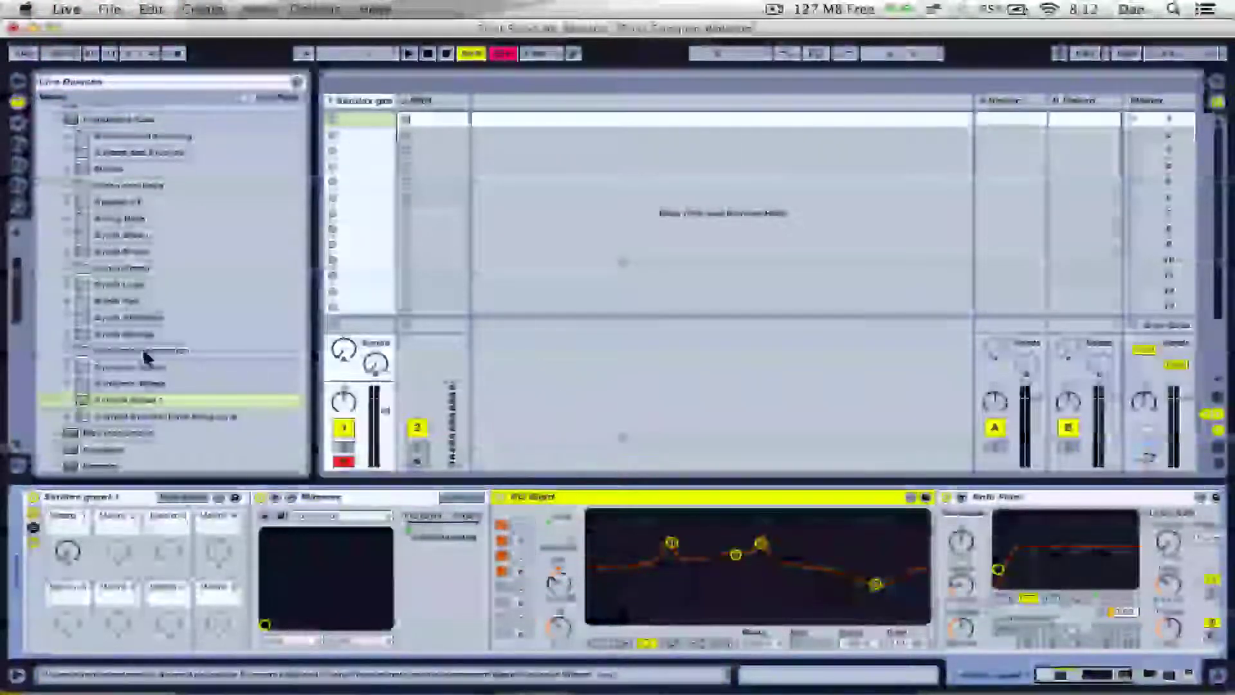
scroll(152, 289, "down", 5)
scroll(74, 177, "up", 5)
left_click(59, 225)
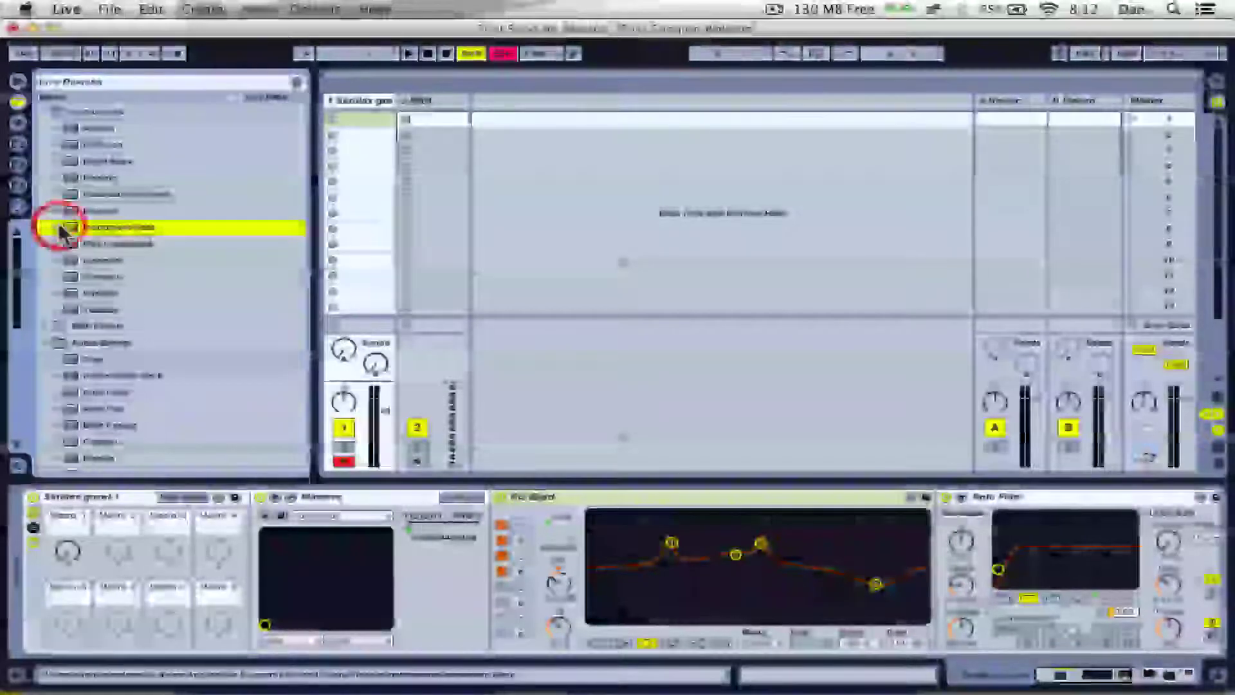
scroll(155, 299, "down", 8)
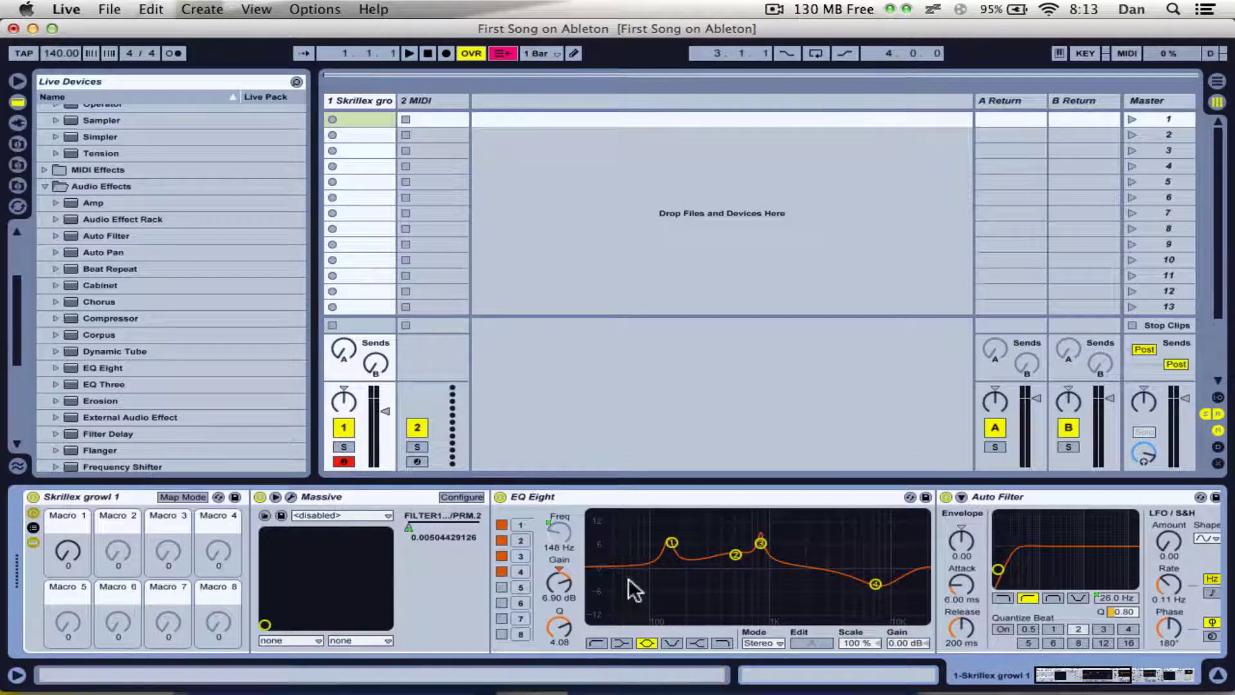
Examine the EQ Eight curve and the high-pass settings of the first Auto Filter in the device chain.
scroll(624, 588, "right", 5)
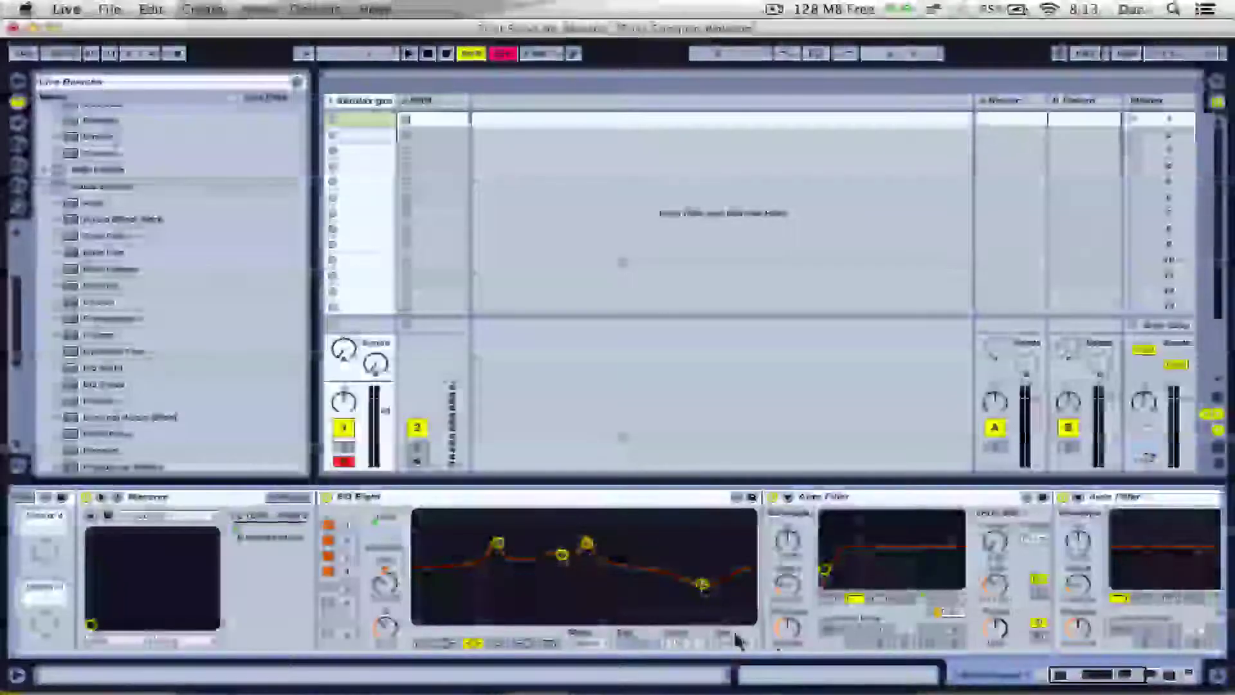
mouse_move(727, 669)
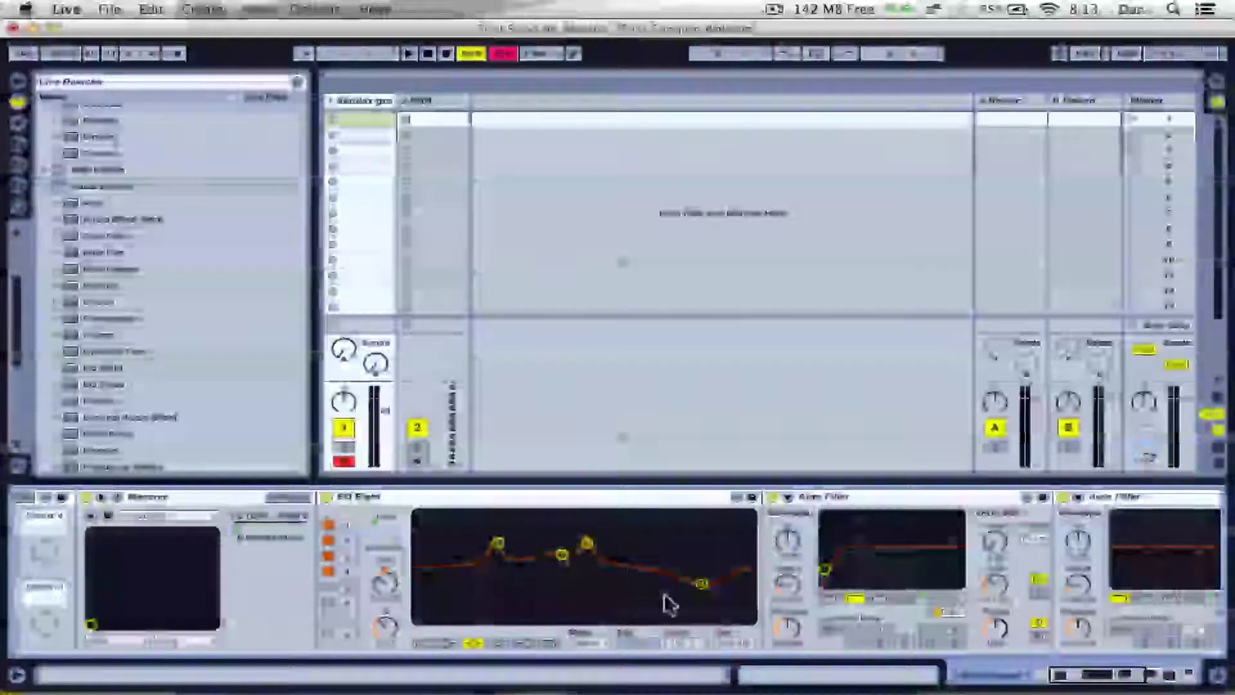
scroll(634, 581, "right", 3)
scroll(634, 582, "right", 5)
scroll(601, 499, "left", 3)
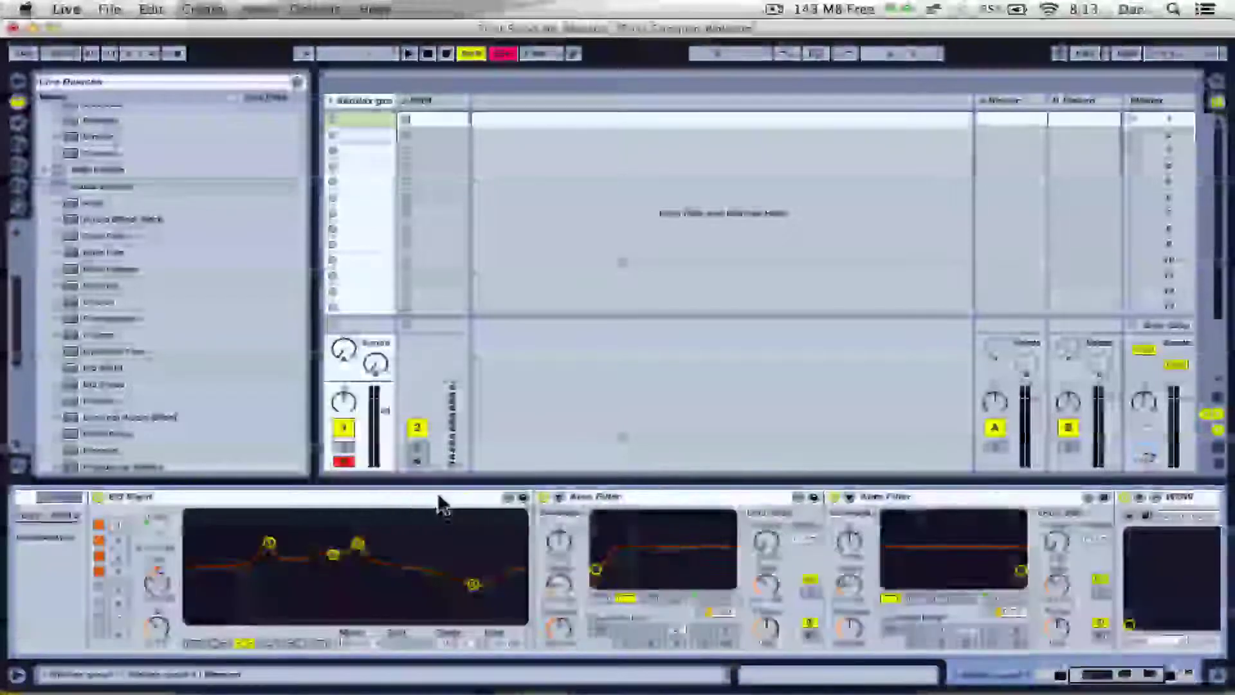
left_click(683, 510)
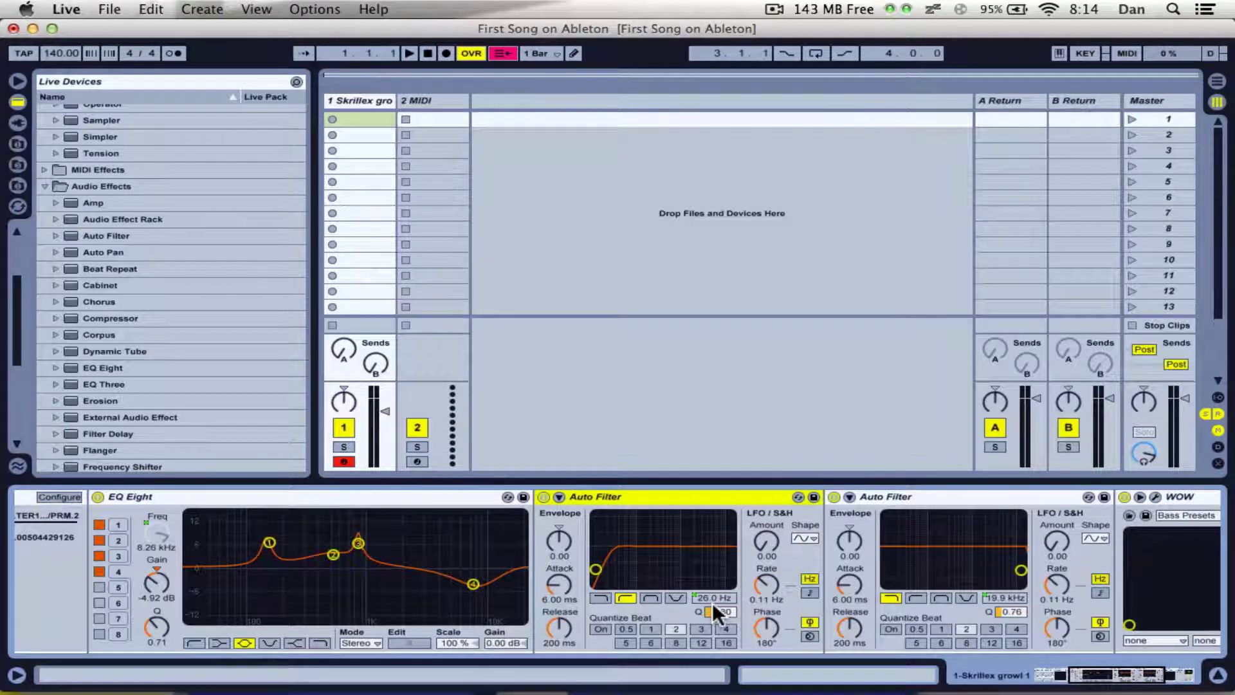
scroll(713, 608, "right", 2)
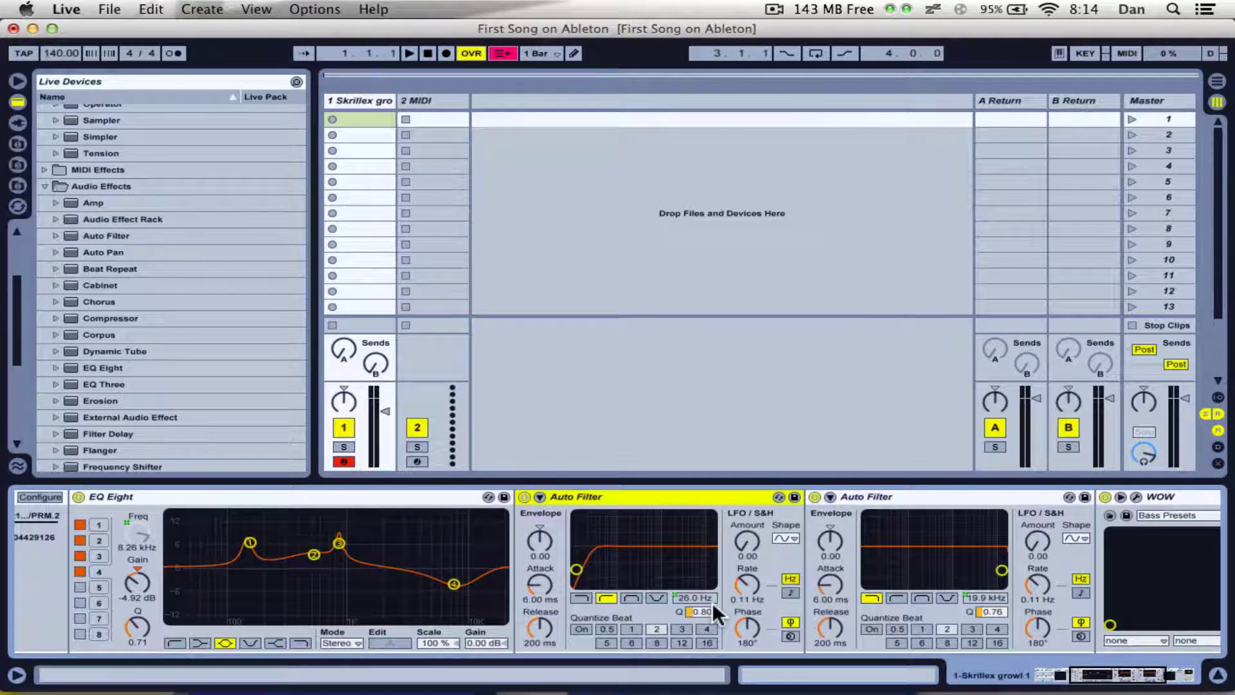
scroll(723, 600, "right", 8)
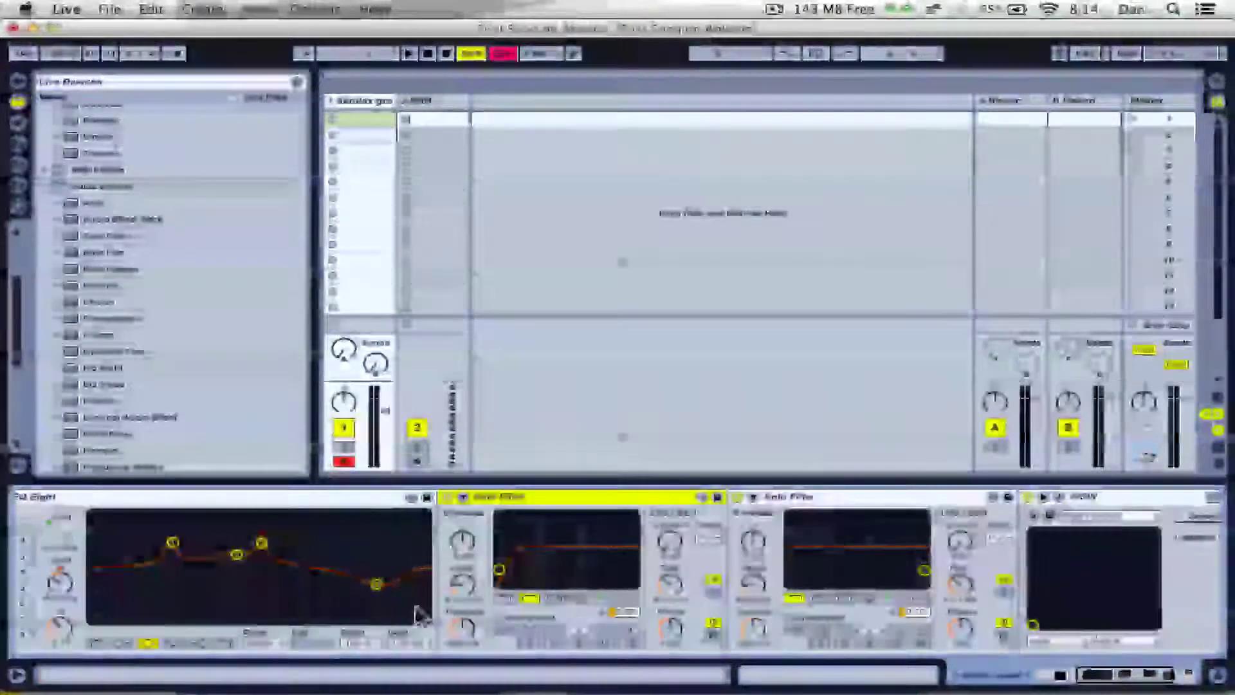
left_click(527, 598)
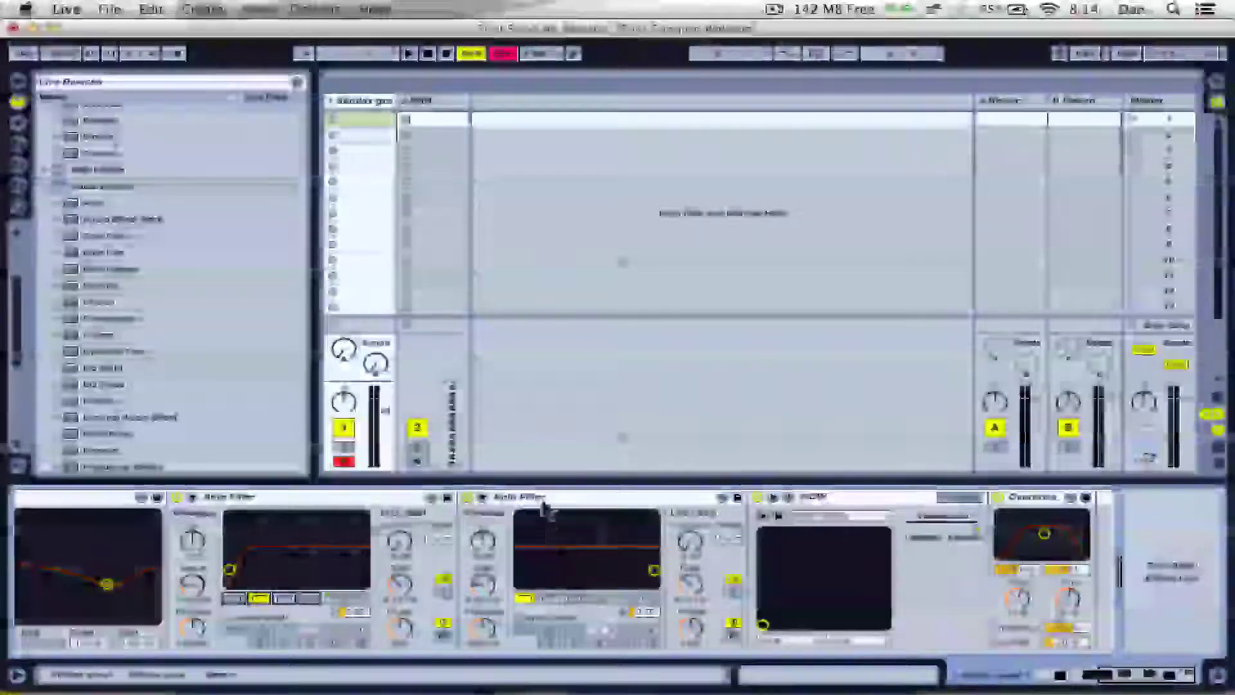
Select the second Auto Filter and examine its low-pass cutoff and Q settings.
left_click(549, 500)
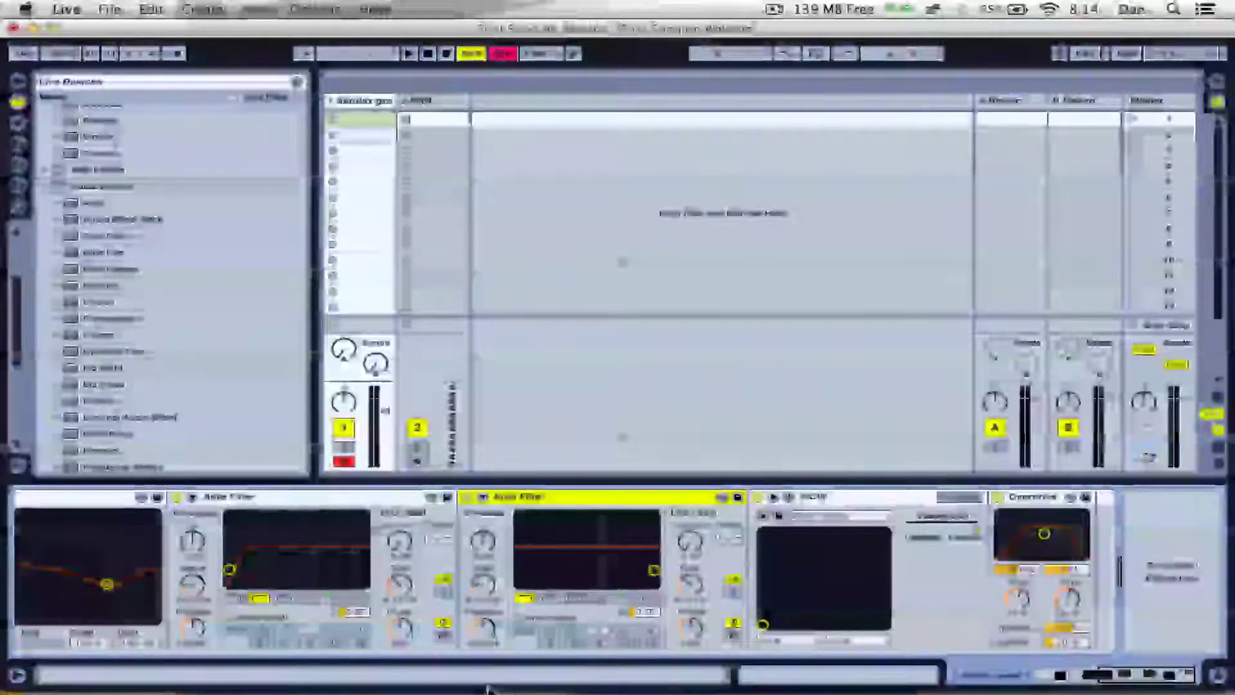
left_click(640, 610)
left_click(638, 597)
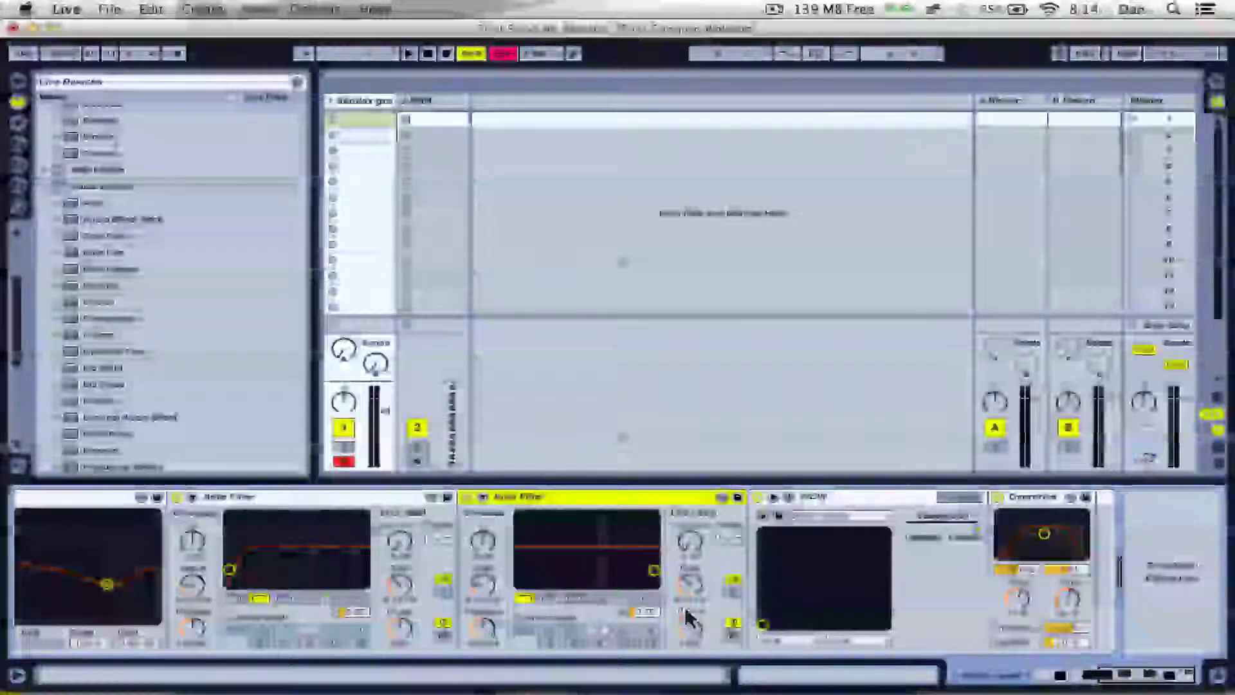
Open the WOW plug-in, dismiss its purchase notice, move its window for a clear view, examine its controls, and close it.
left_click(831, 494)
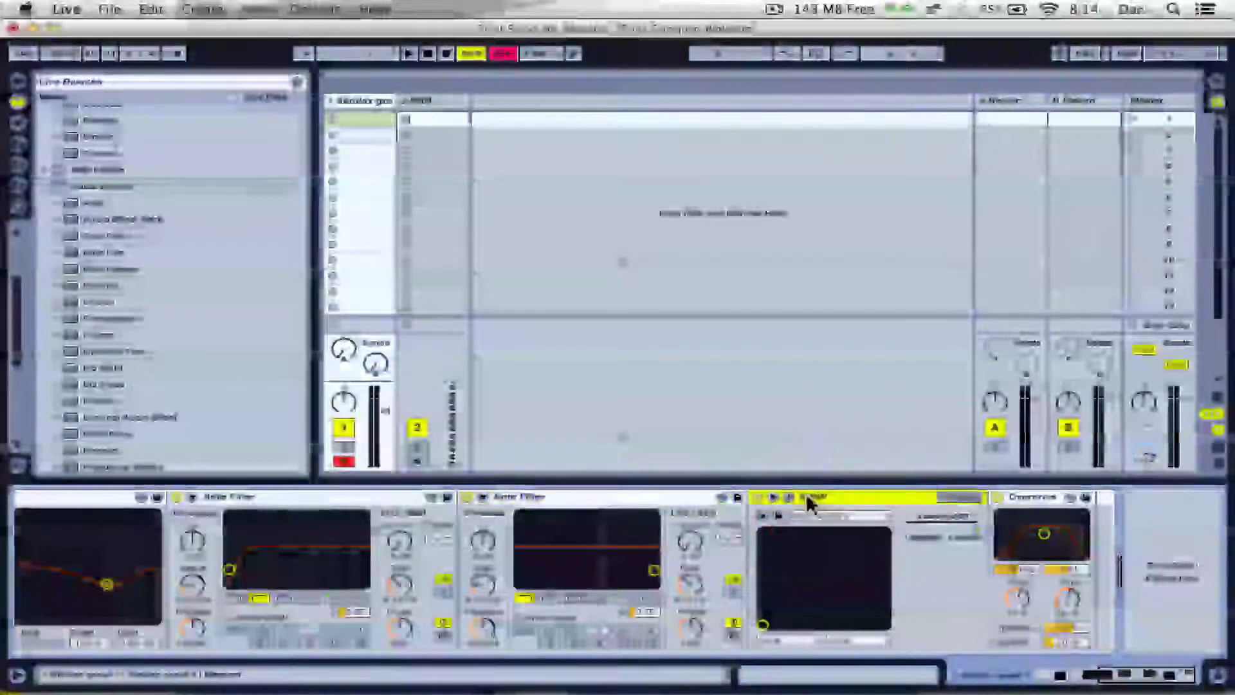
left_click(788, 495)
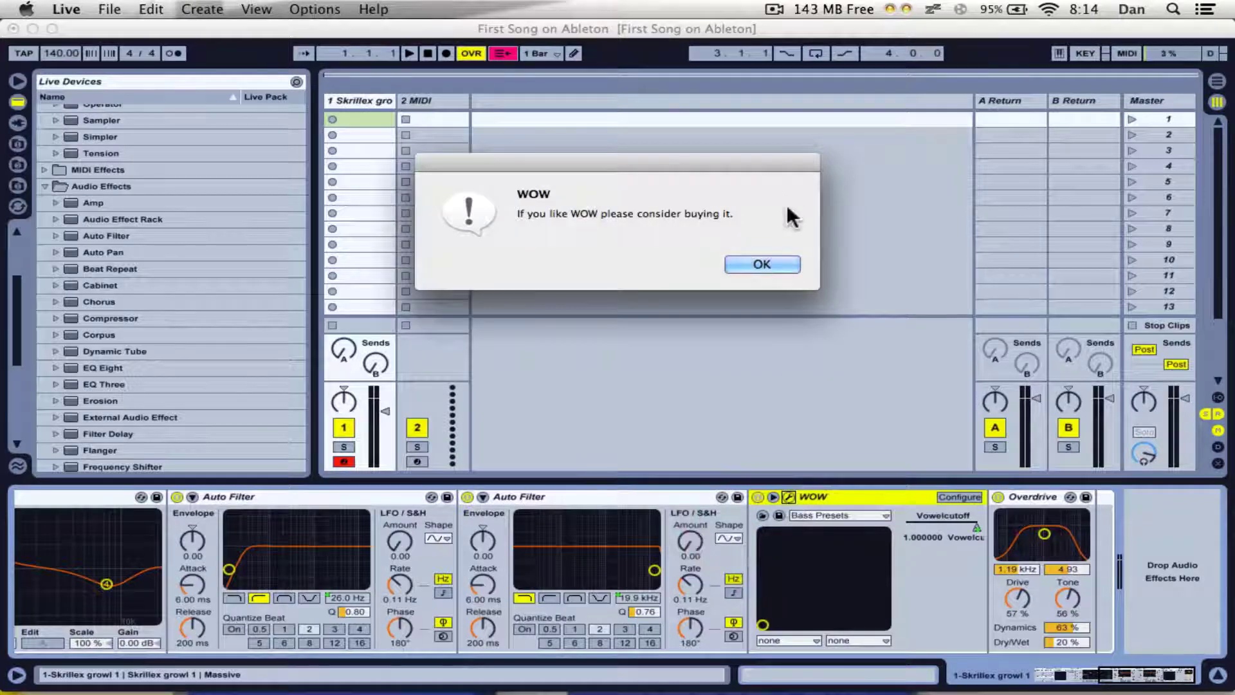
left_click(782, 260)
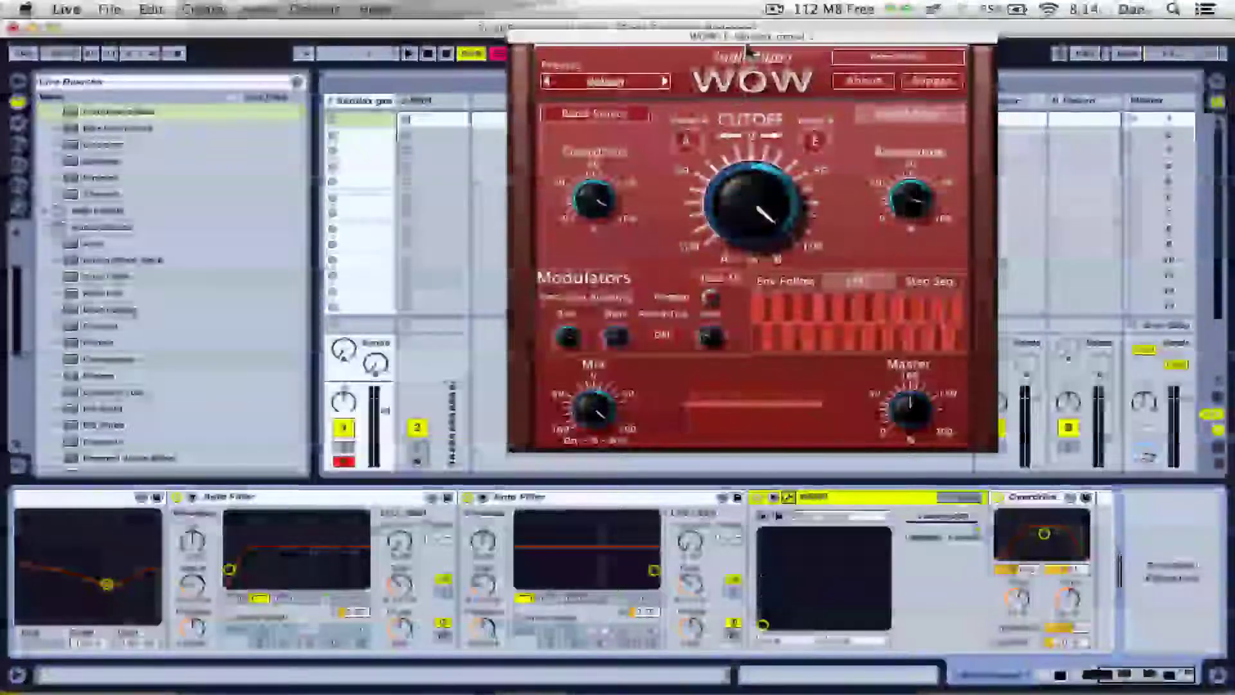
left_click_drag(750, 34, 622, 48)
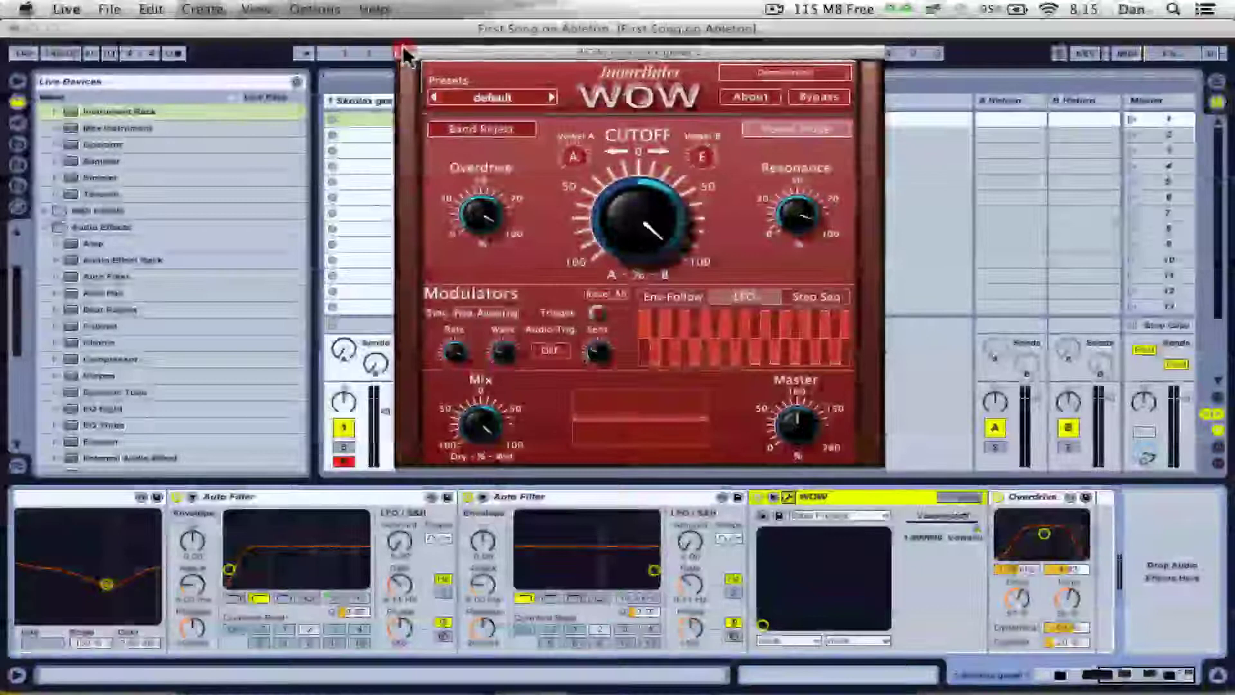
left_click(401, 49)
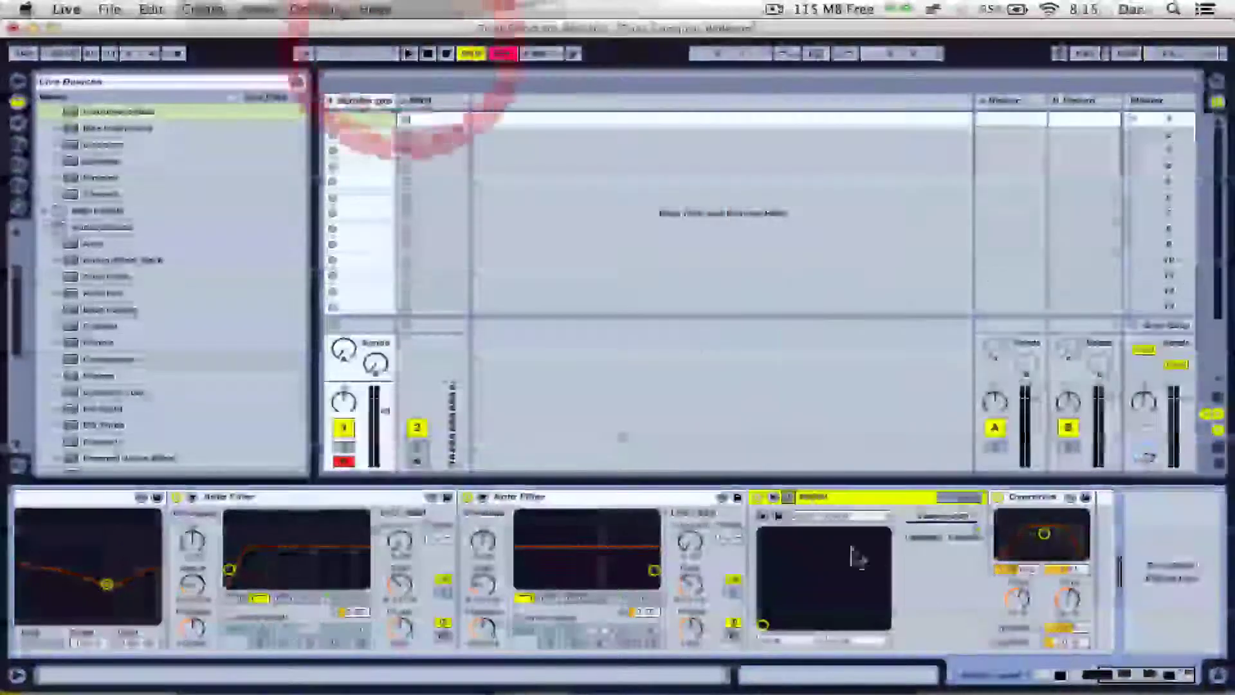
Select the Overdrive device at the end of the chain and examine its drive, tone and mix settings.
left_click(1027, 502)
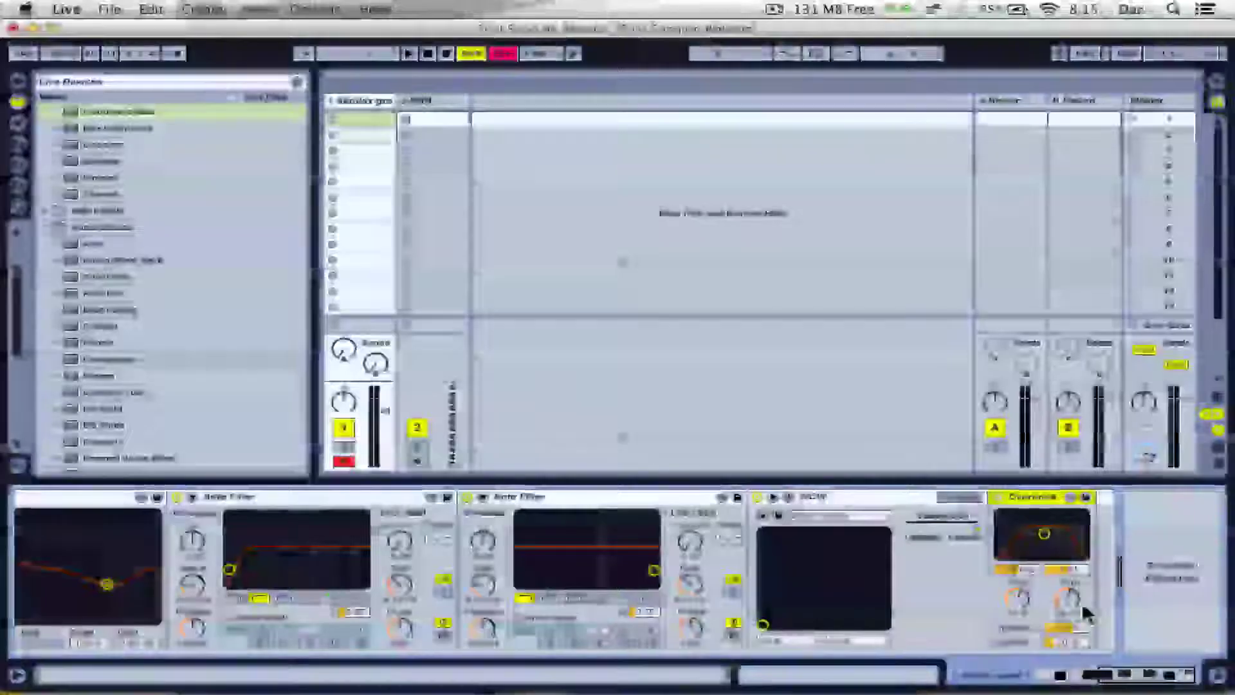
scroll(720, 570, "left", 6)
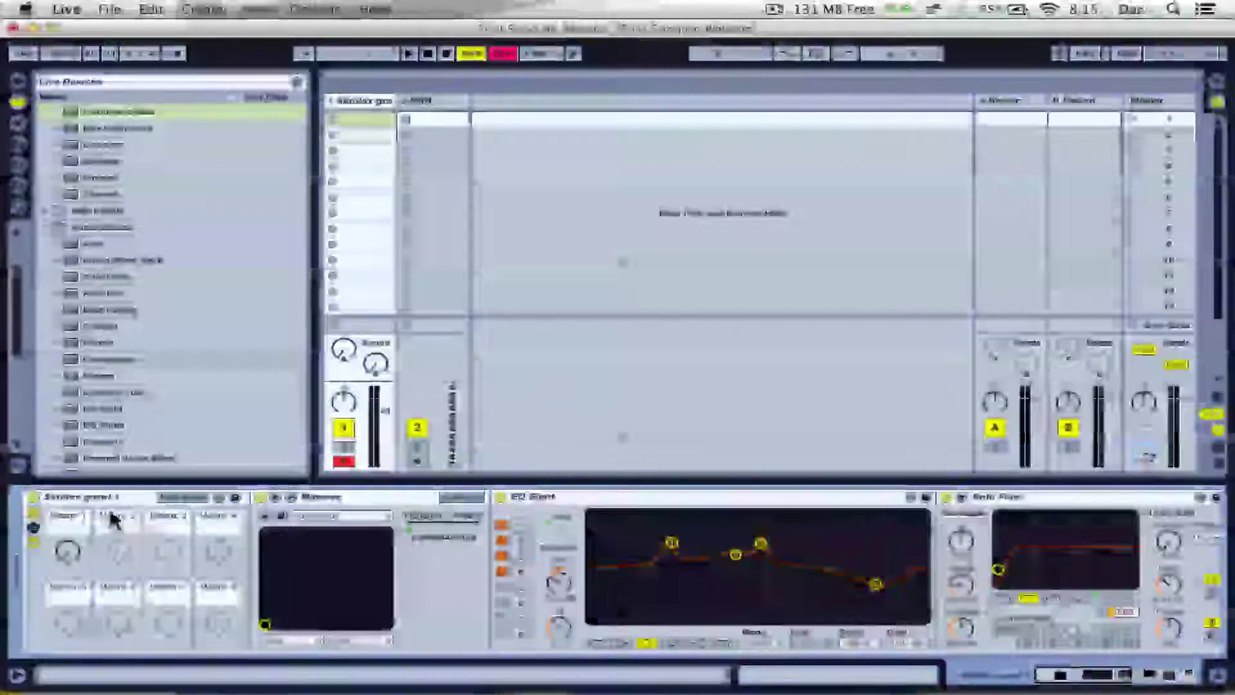
Turn on Map Mode for the Skrillex growl 1 rack and inspect Macro 1's mapping to Massive's Filter 1 parameter.
left_click(110, 493)
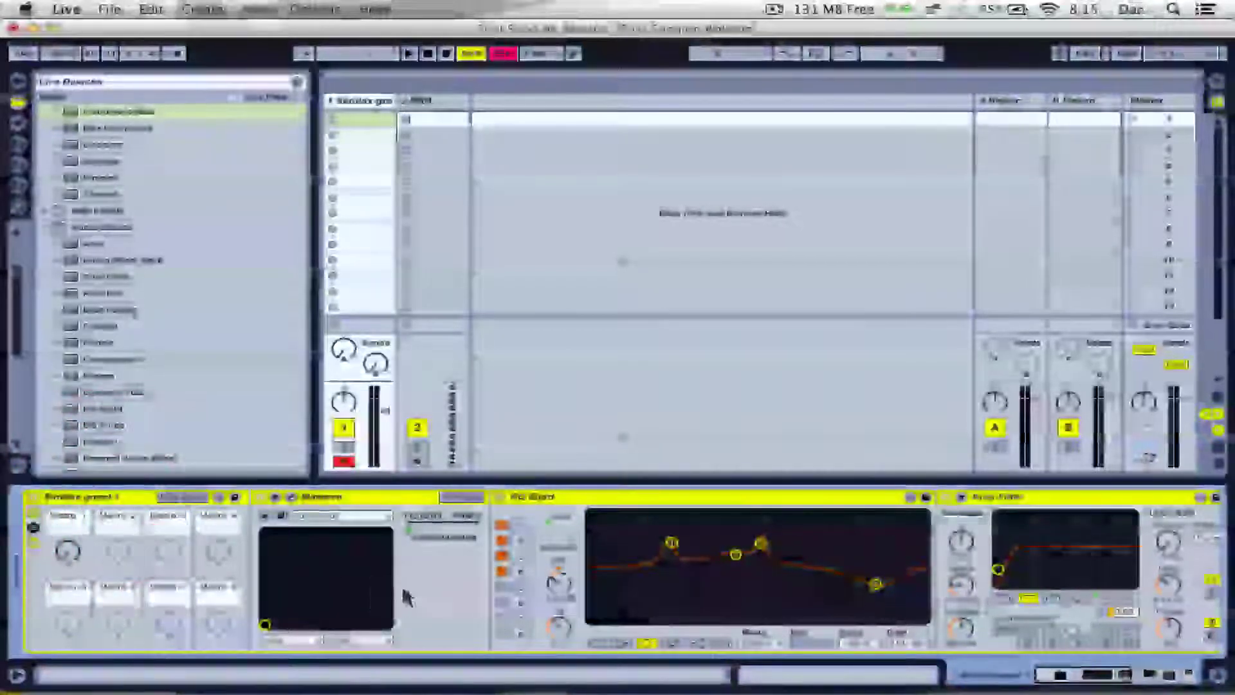
left_click(182, 497)
left_click(111, 113)
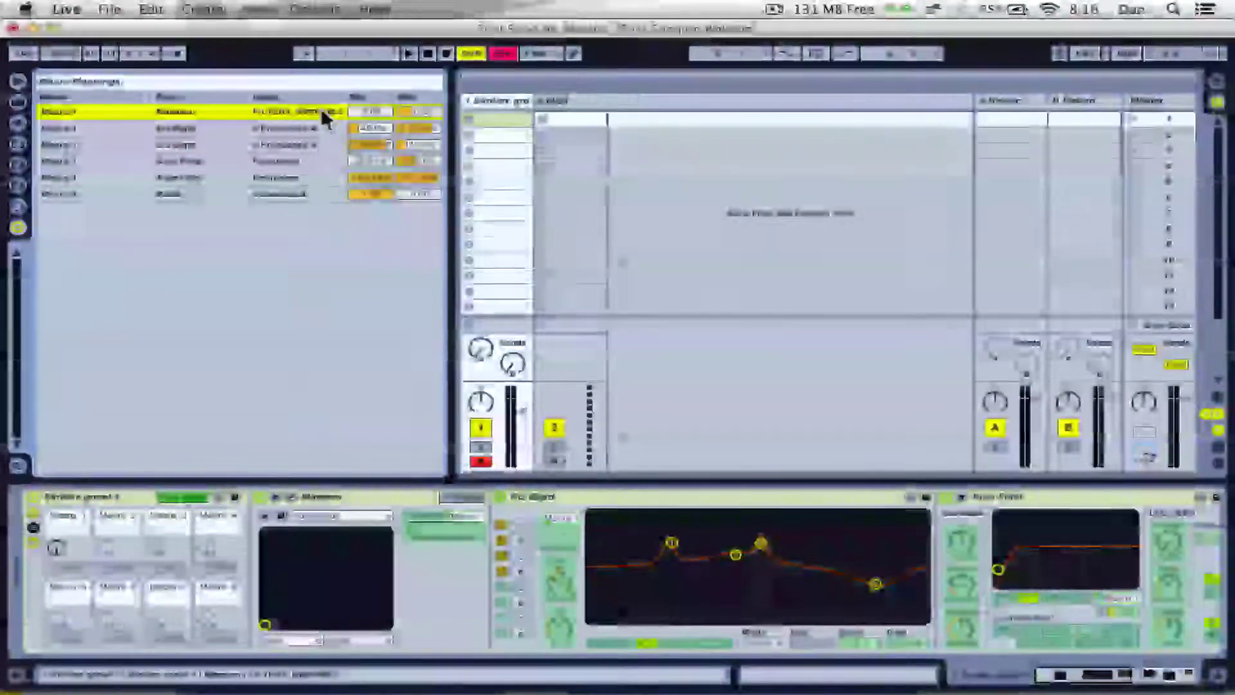
left_click(281, 515)
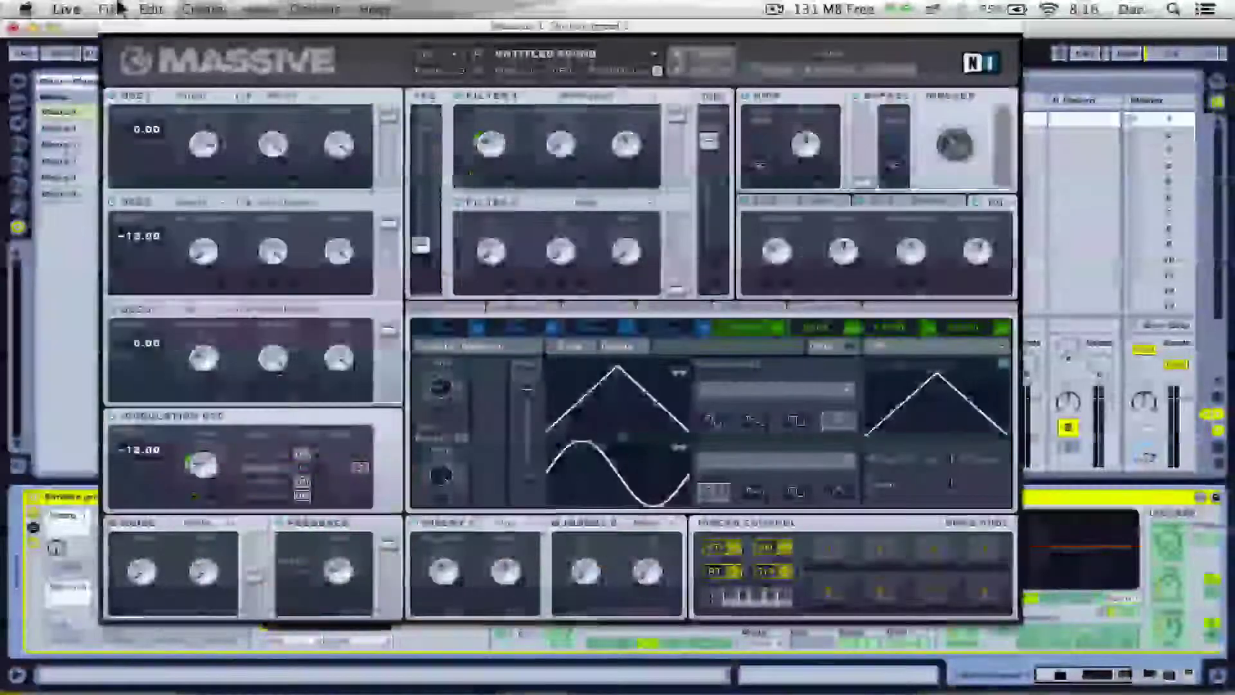
left_click(110, 27)
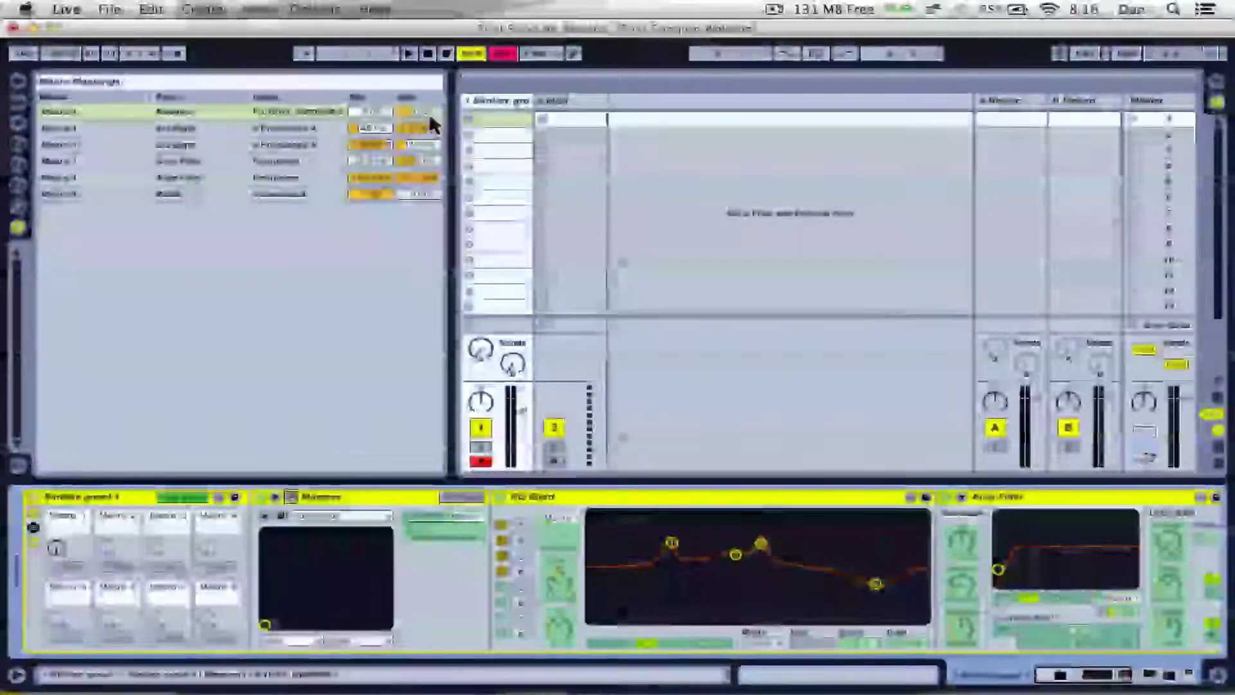
Inspect Macro 1's mappings to EQ Eight's 1 Frequency A and 4 Frequency A, including their minimum and maximum ranges.
left_click(104, 128)
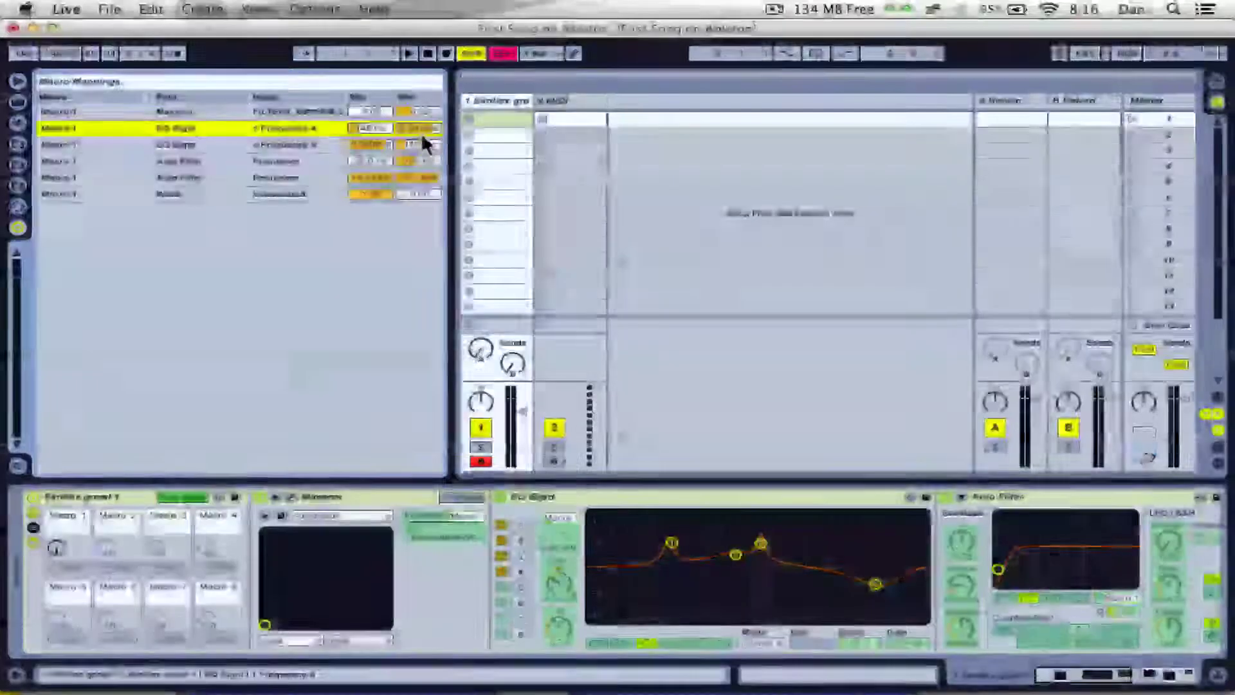
left_click(117, 145)
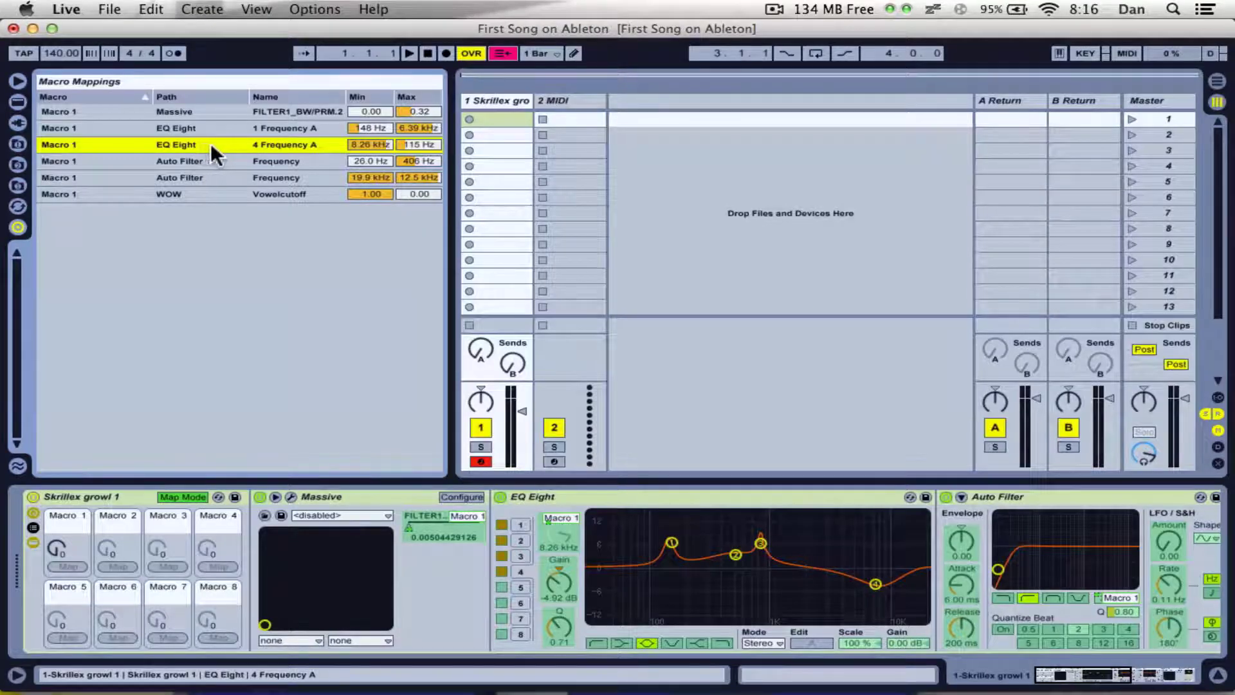
right_click(213, 145)
left_click(209, 142)
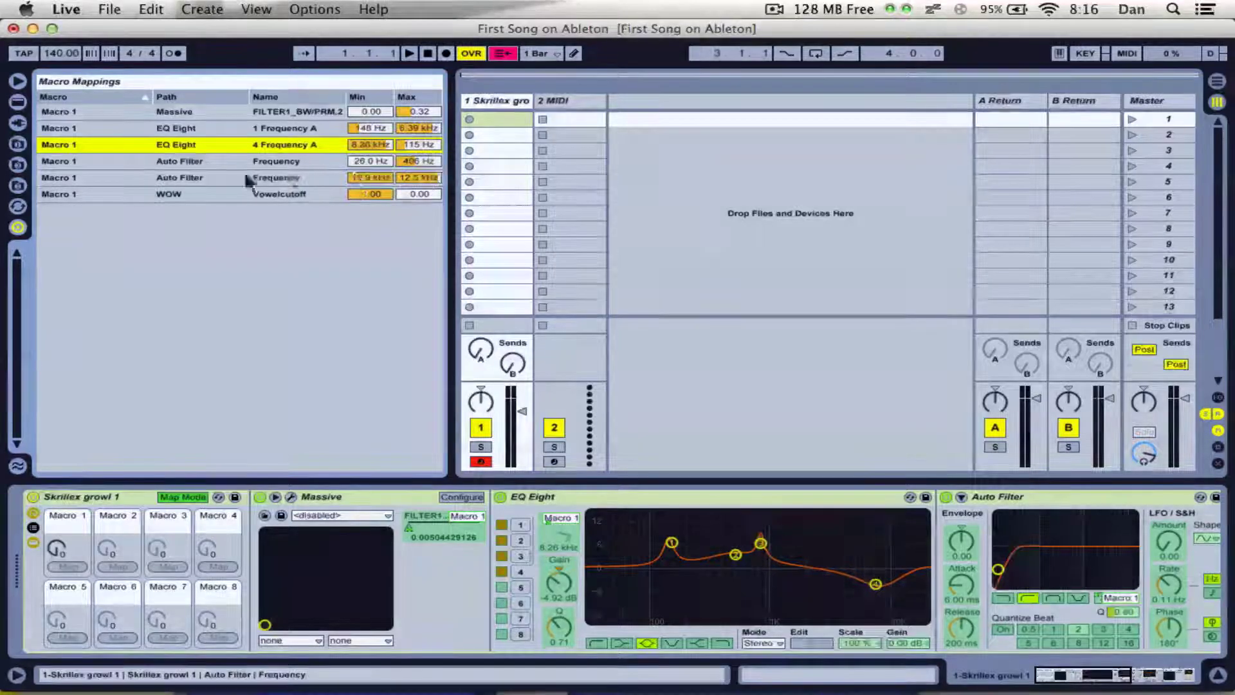
Inspect Macro 1's Frequency mappings for both Auto Filters and compare their ranges with the filter devices in the chain.
left_click(134, 162)
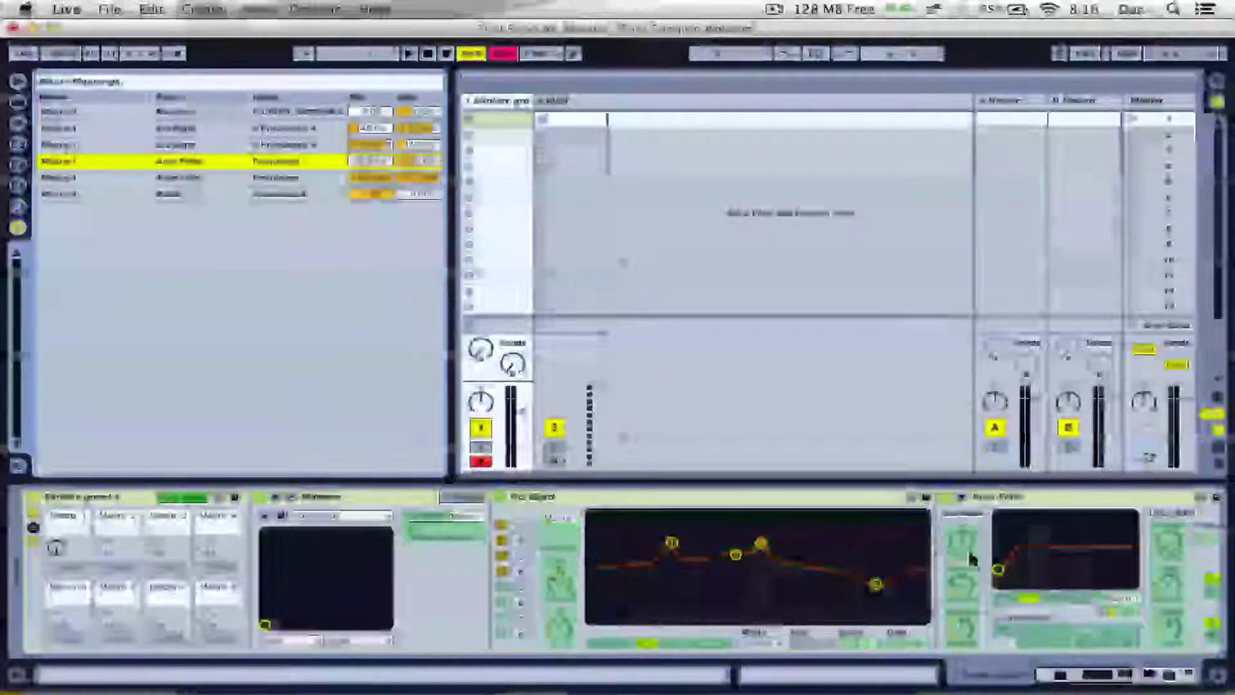
left_click(1024, 505)
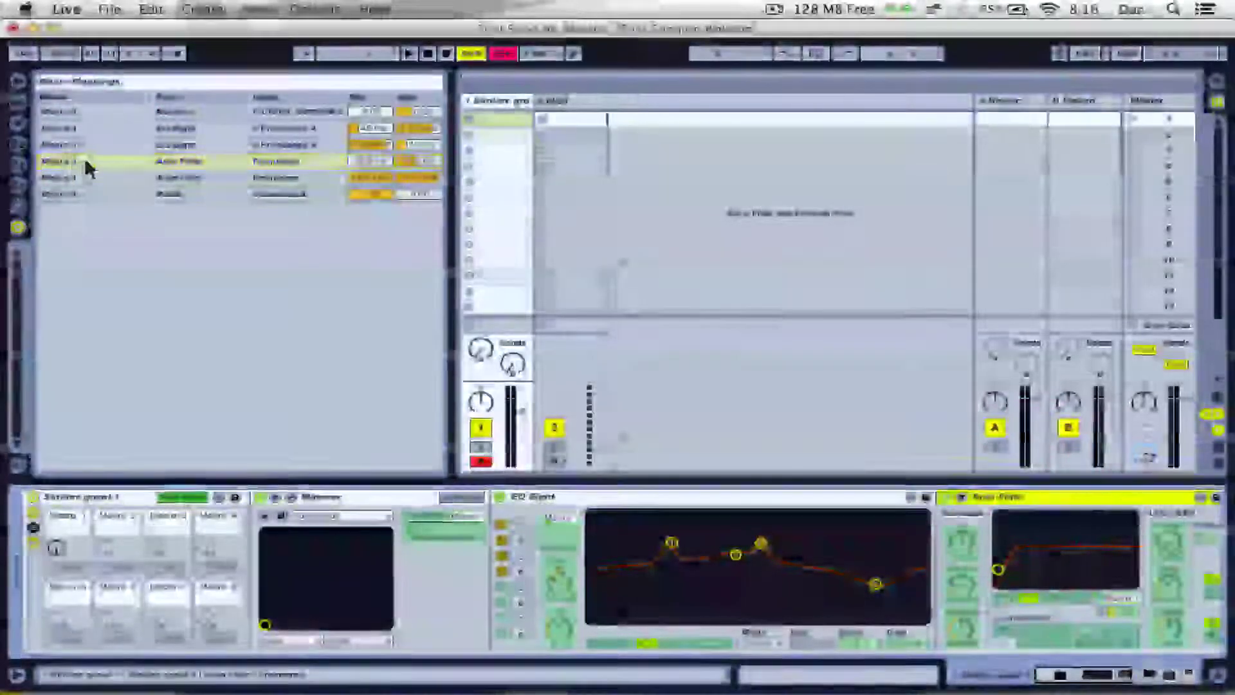
left_click(85, 161)
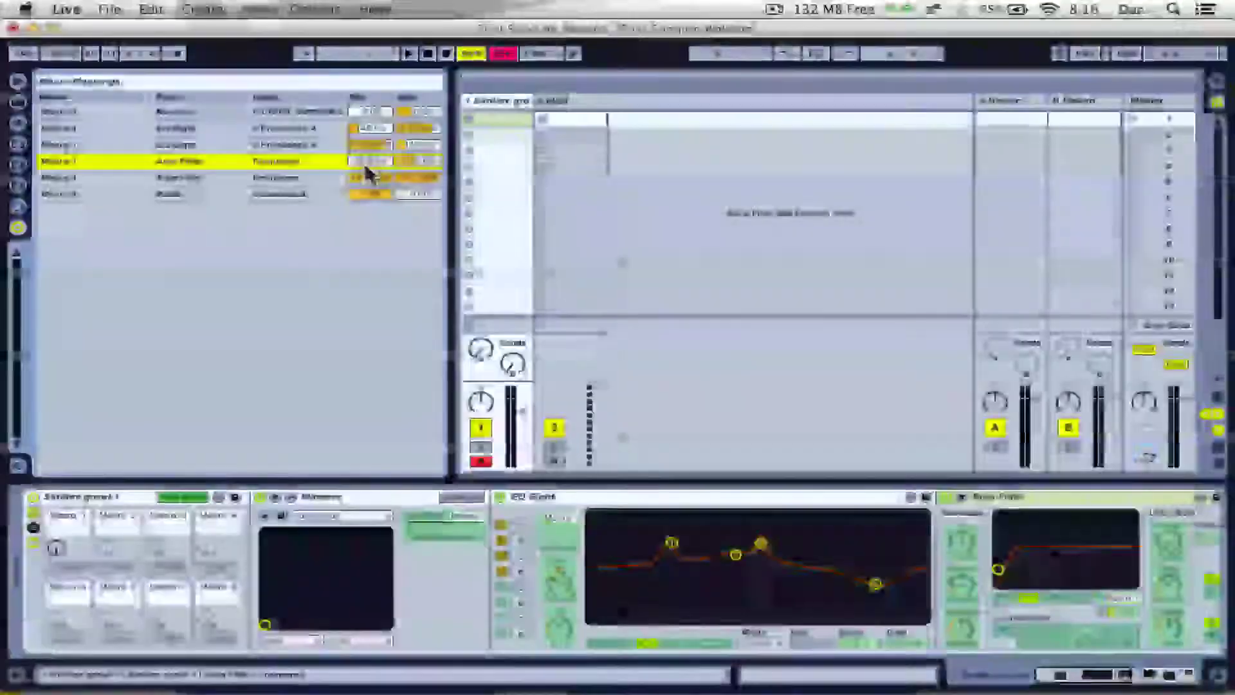
left_click(142, 180)
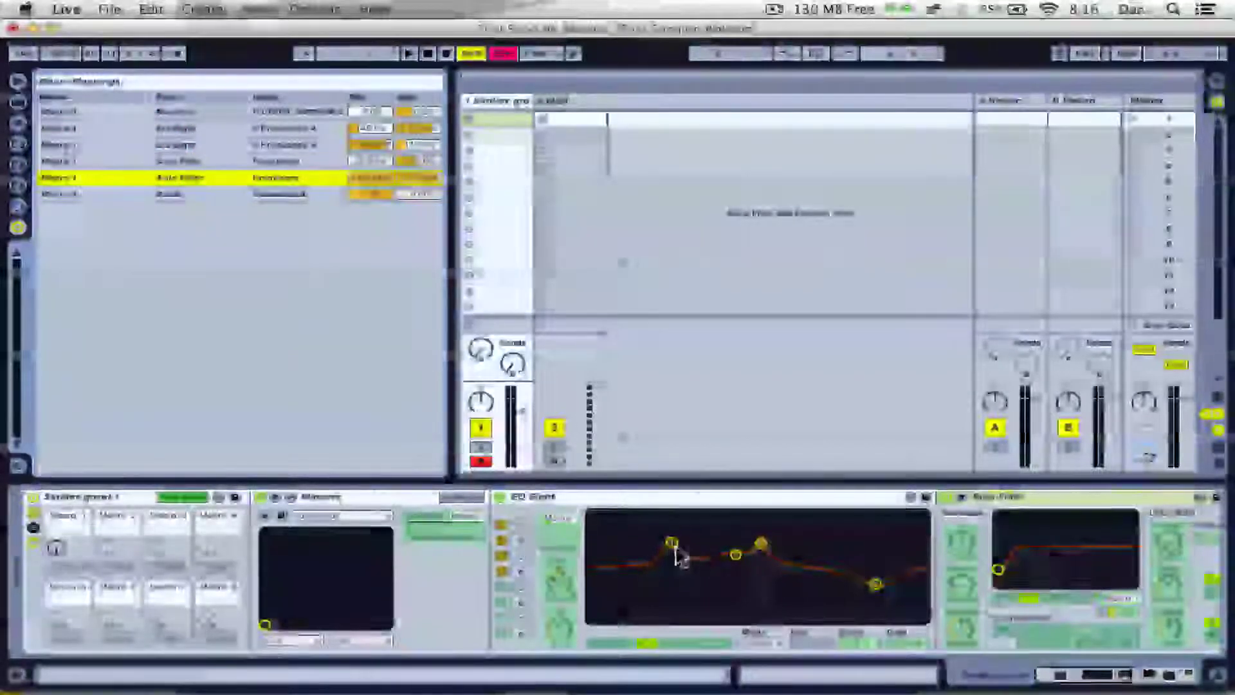
scroll(679, 557, "right", 6)
left_click(657, 532)
scroll(658, 532, "left", 1)
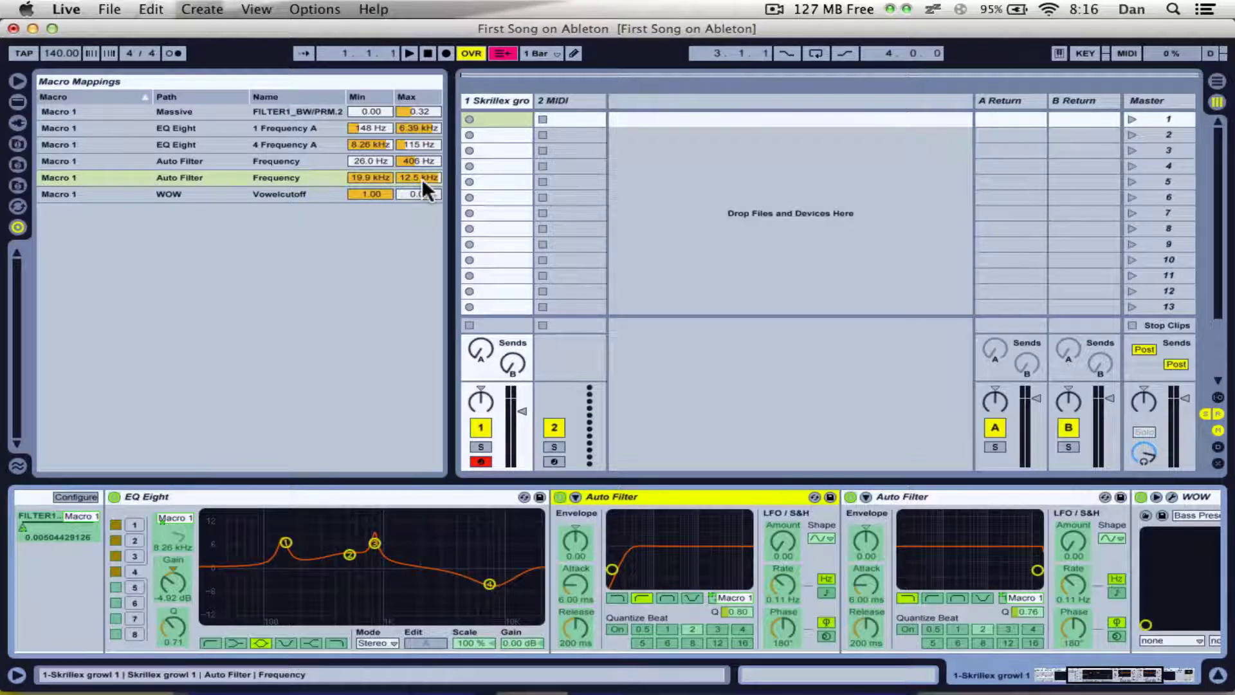
Inspect Macro 1's mapping to WOW's Vowelcutoff parameter and locate the WOW device in the chain.
left_click(97, 193)
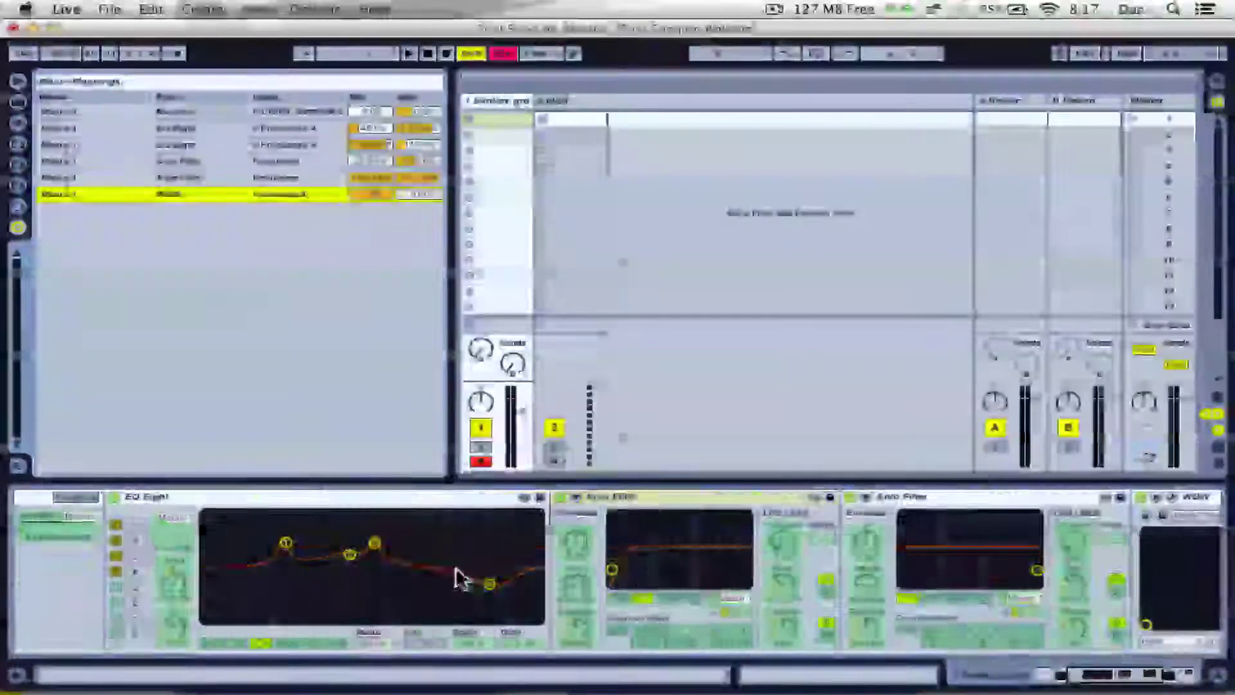
scroll(457, 576, "right", 10)
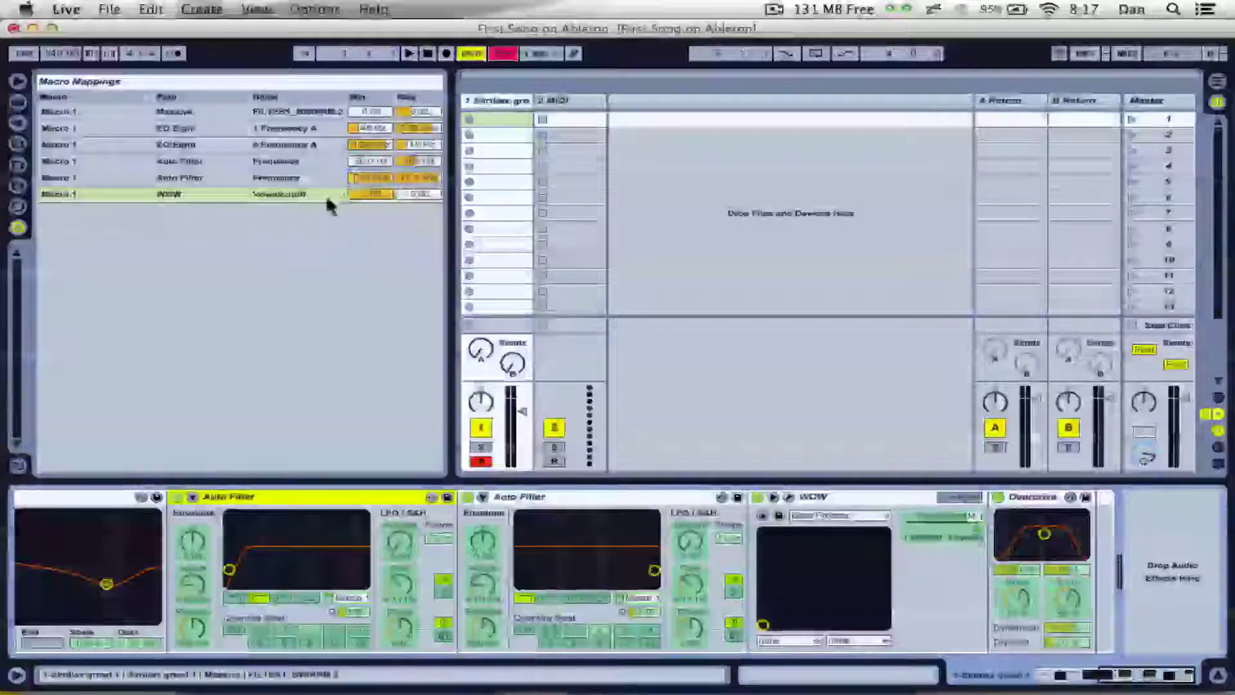
left_click(192, 195)
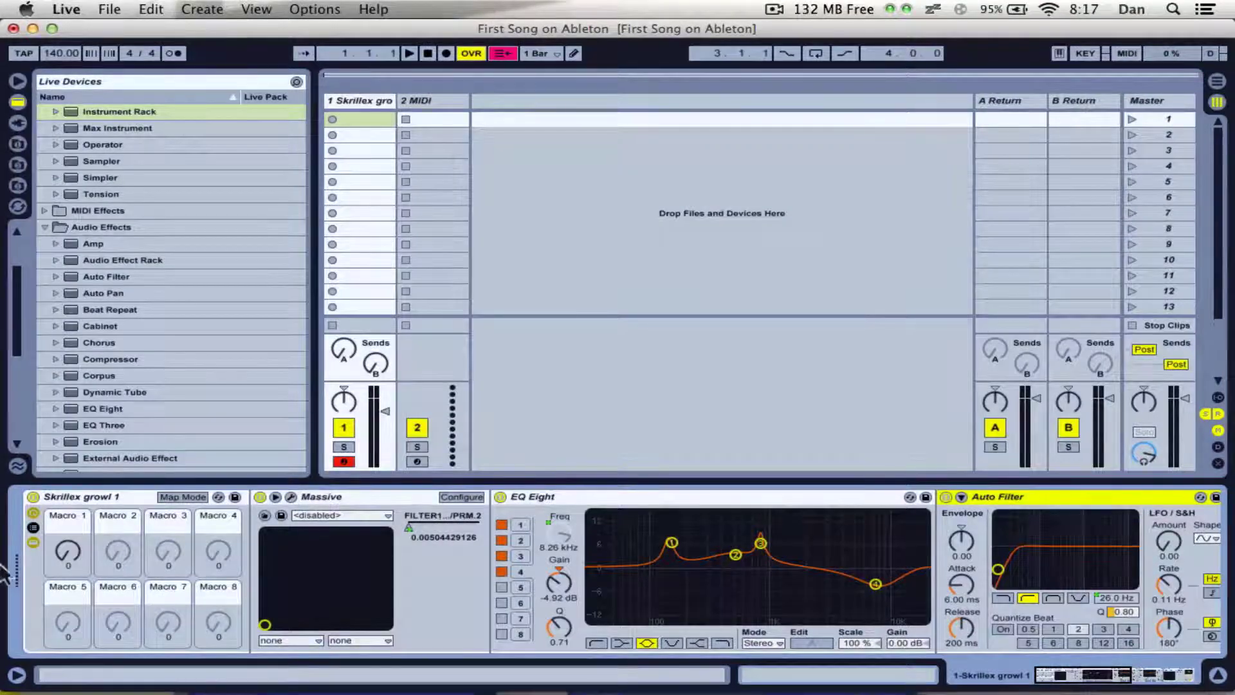
Turn up the rack's Macro 1 to sweep the mapped EQ Eight and Auto Filter frequencies together.
left_click_drag(66, 557, 68, 521)
left_click(750, 284)
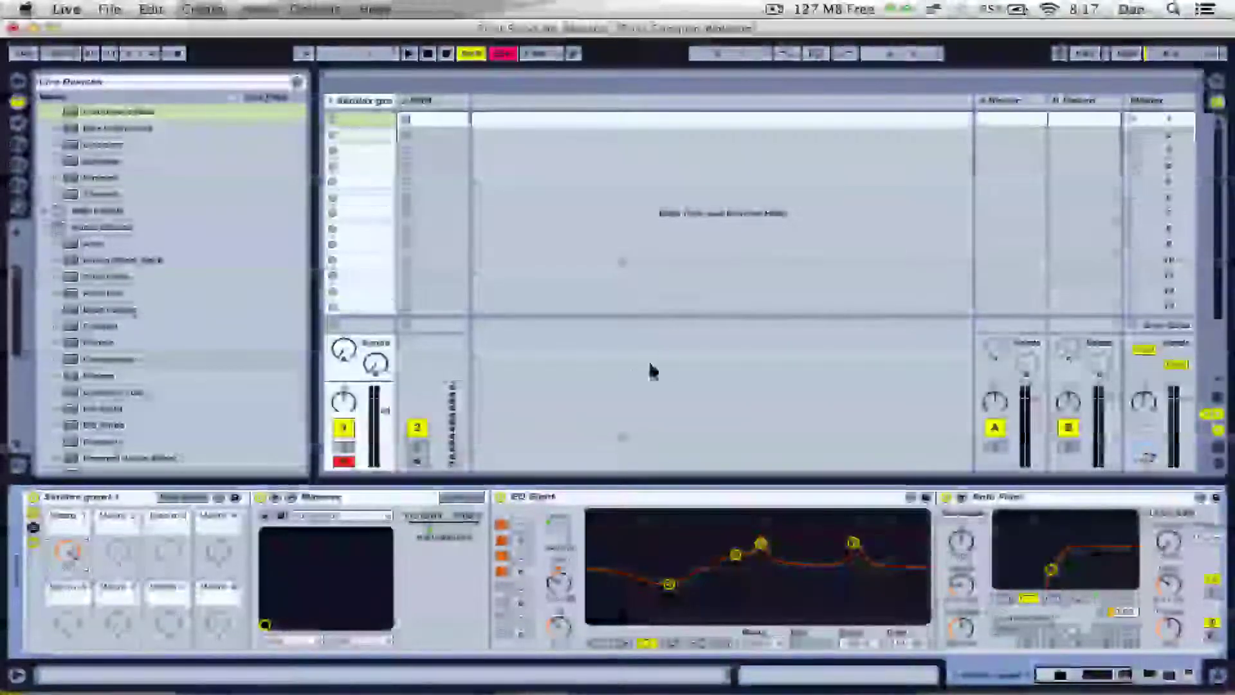
scroll(677, 325, "down", 3)
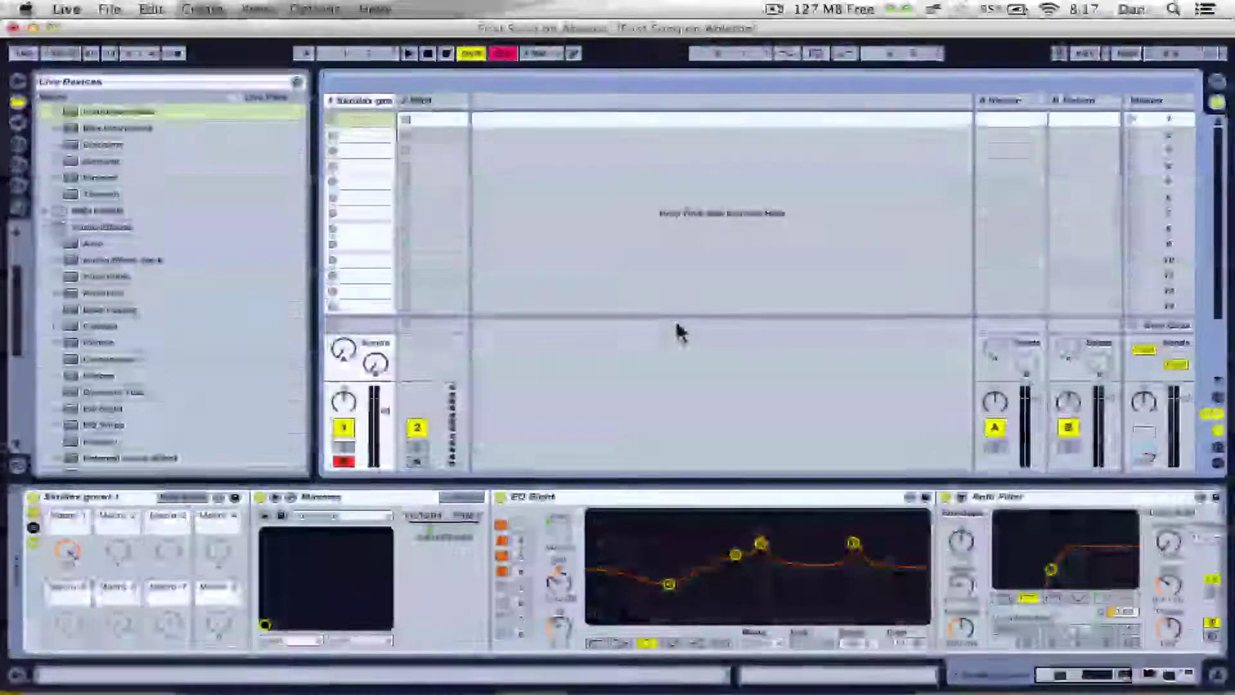